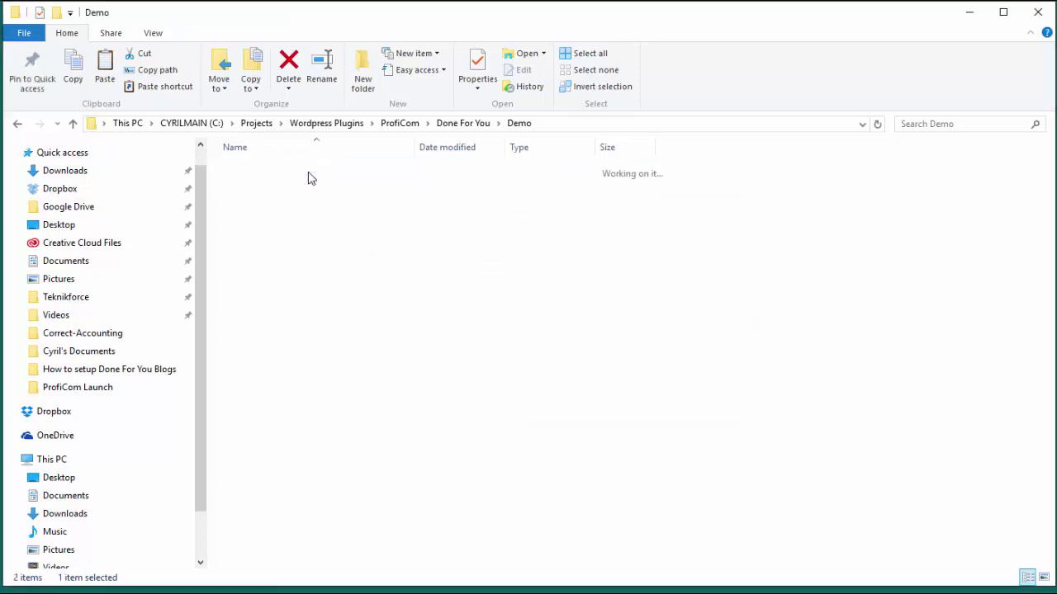
Step: Open the secondinning-backup folder and widen the Name column to inspect the database SQL file's name
double_click(306, 168)
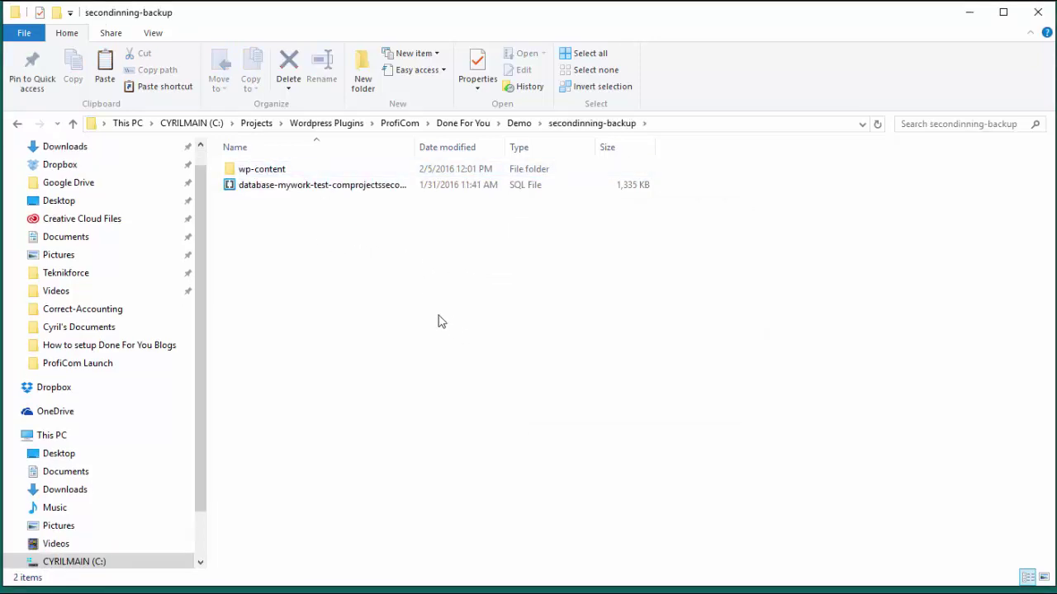
click(348, 188)
drag(415, 147, 444, 149)
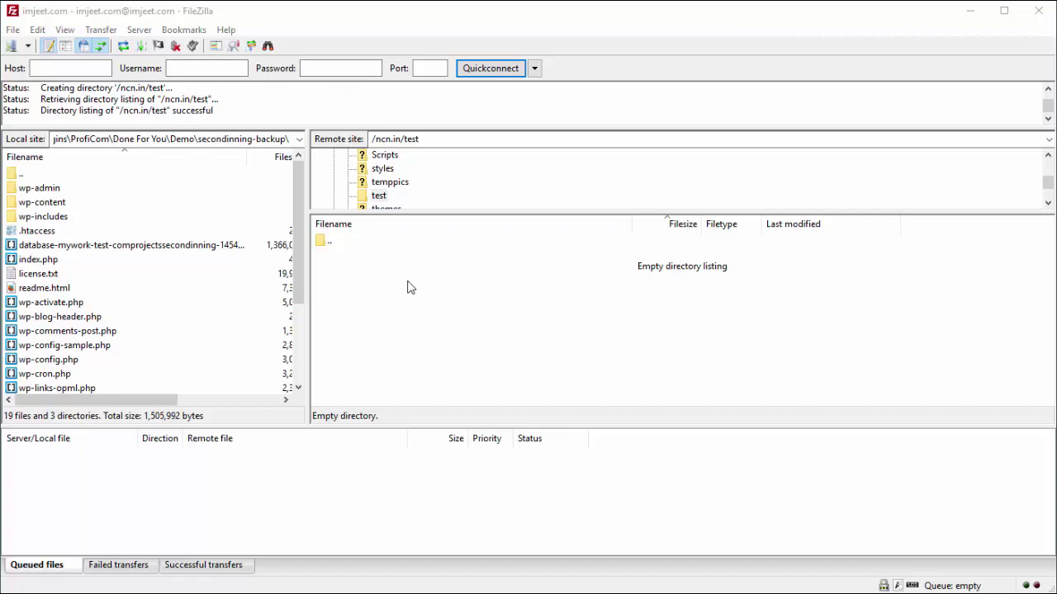
Step: In FileZilla, upload all files and folders of the local secondinning-backup folder to the remote /ncn.in/test directory
drag(308, 293, 318, 293)
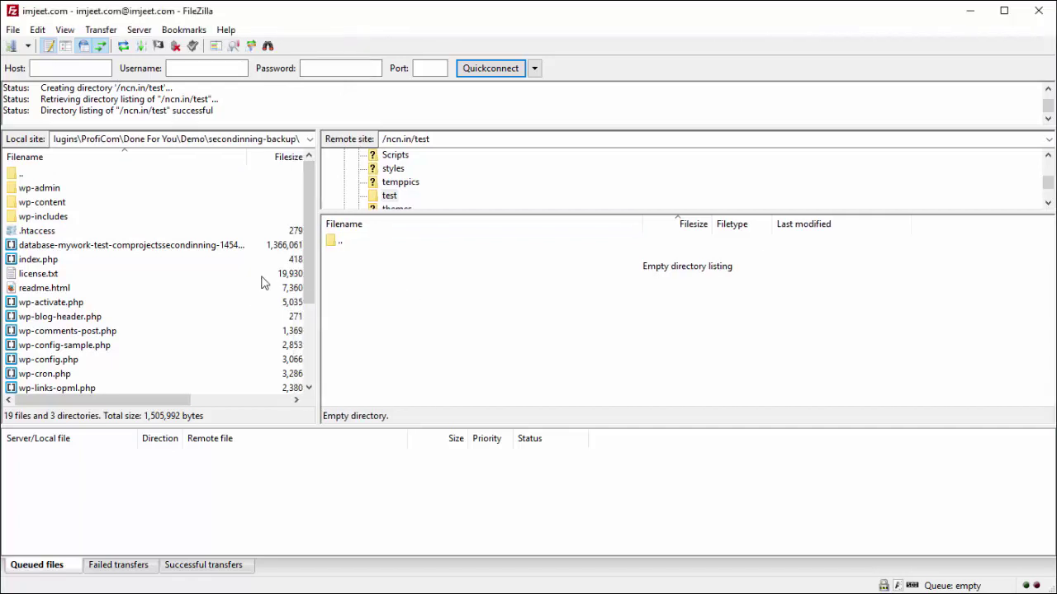
click(206, 260)
scroll(175, 273, down, 3)
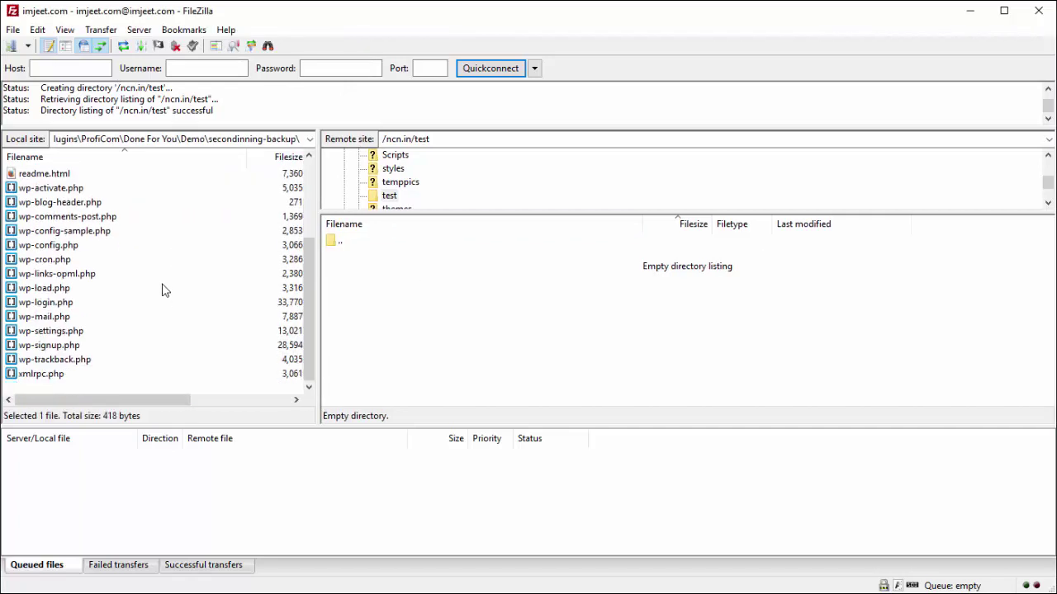
scroll(163, 290, up, 3)
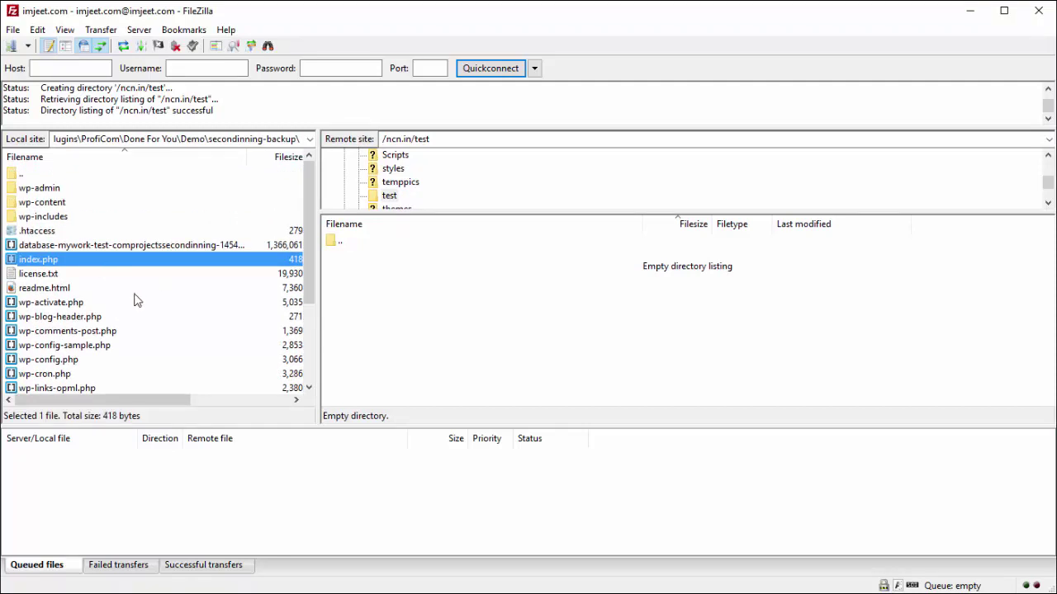
scroll(128, 289, down, 1)
click(144, 204)
scroll(190, 314, up, 1)
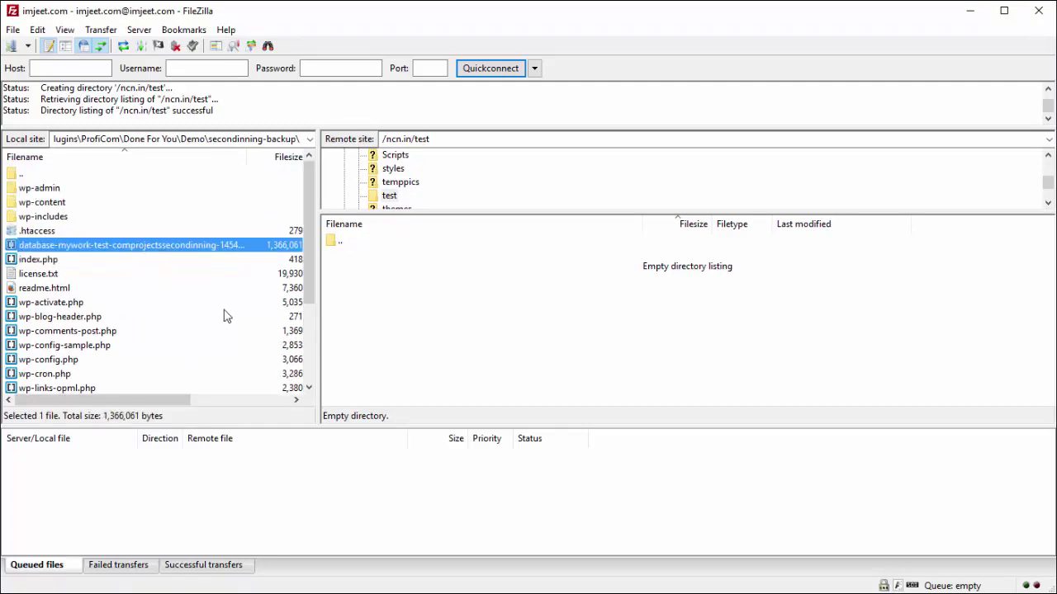
click(437, 337)
click(188, 330)
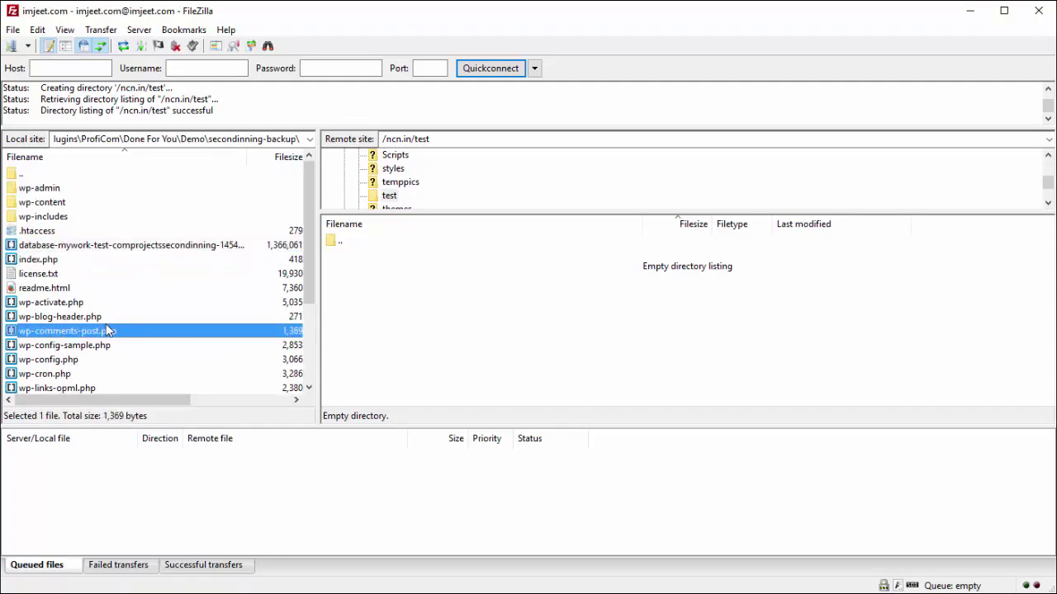
key(ctrl+a)
drag(55, 308, 441, 347)
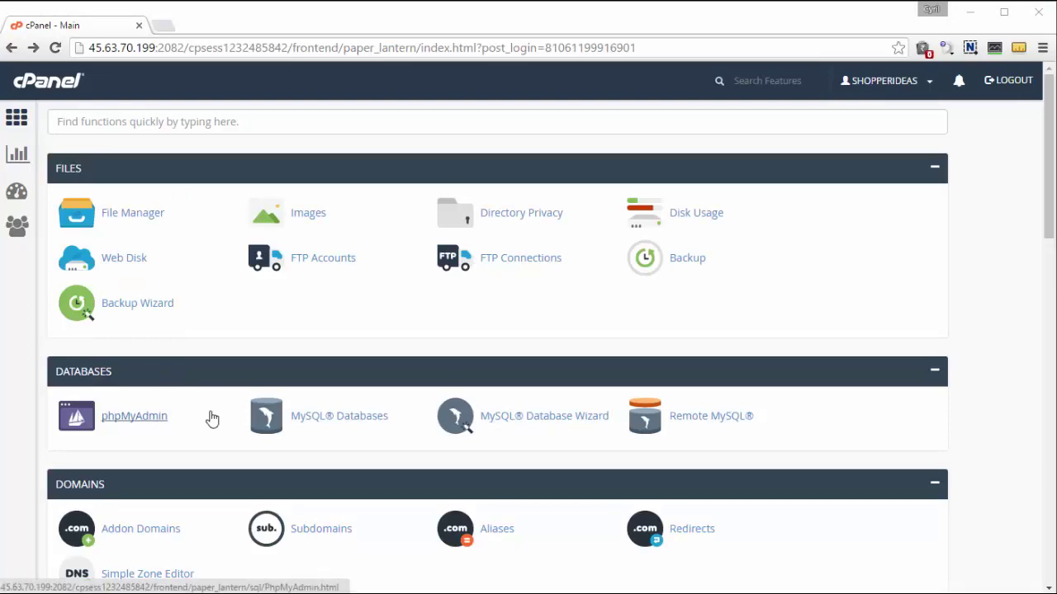
Step: Switch to cPanel in the browser and create a new MySQL database with the name estore01
scroll(95, 281, down, 2)
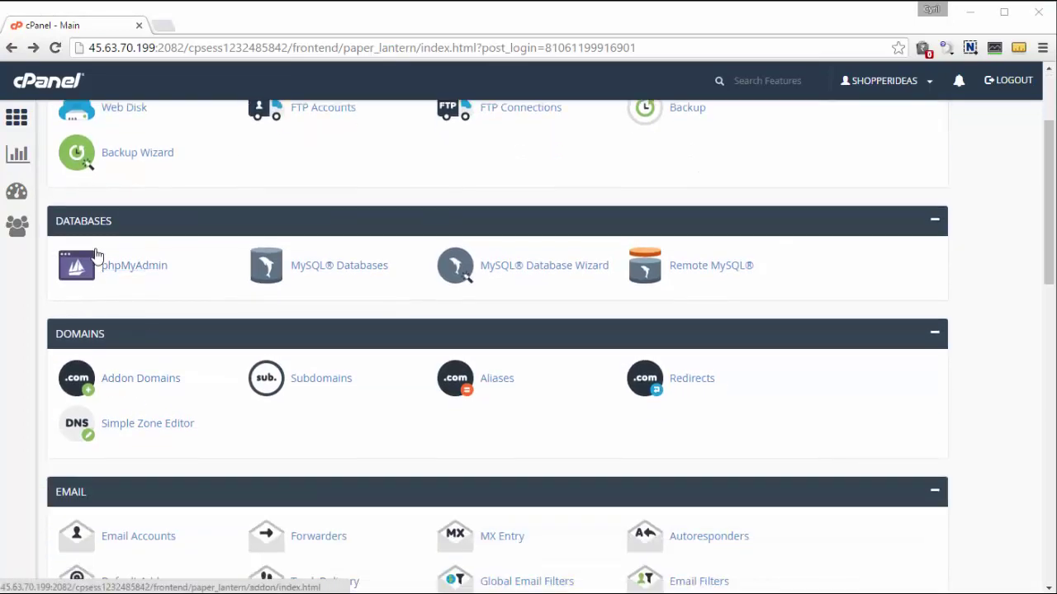
click(322, 271)
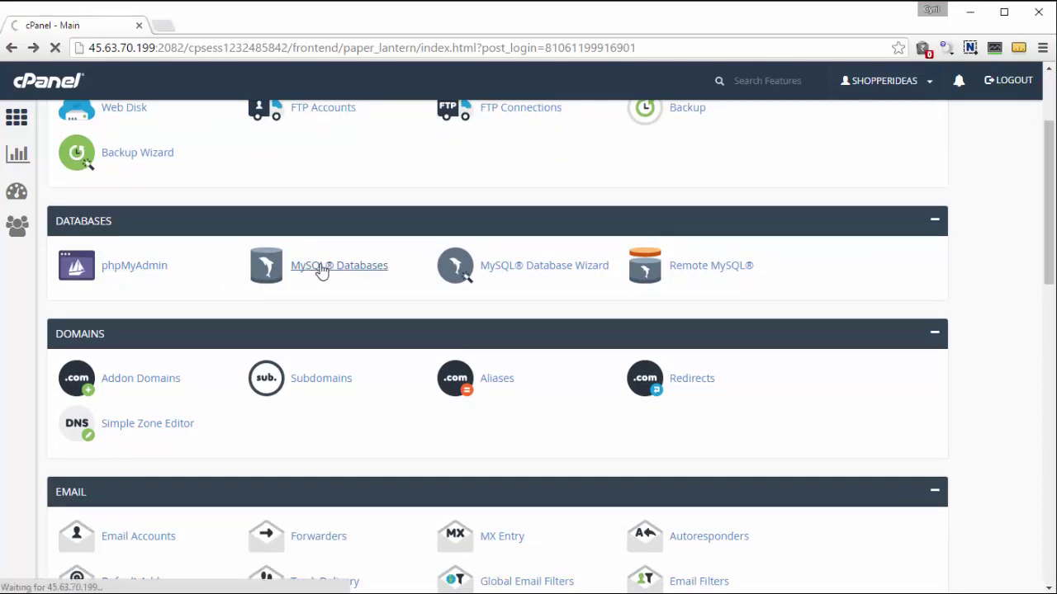
scroll(255, 342, down, 4)
scroll(244, 351, up, 4)
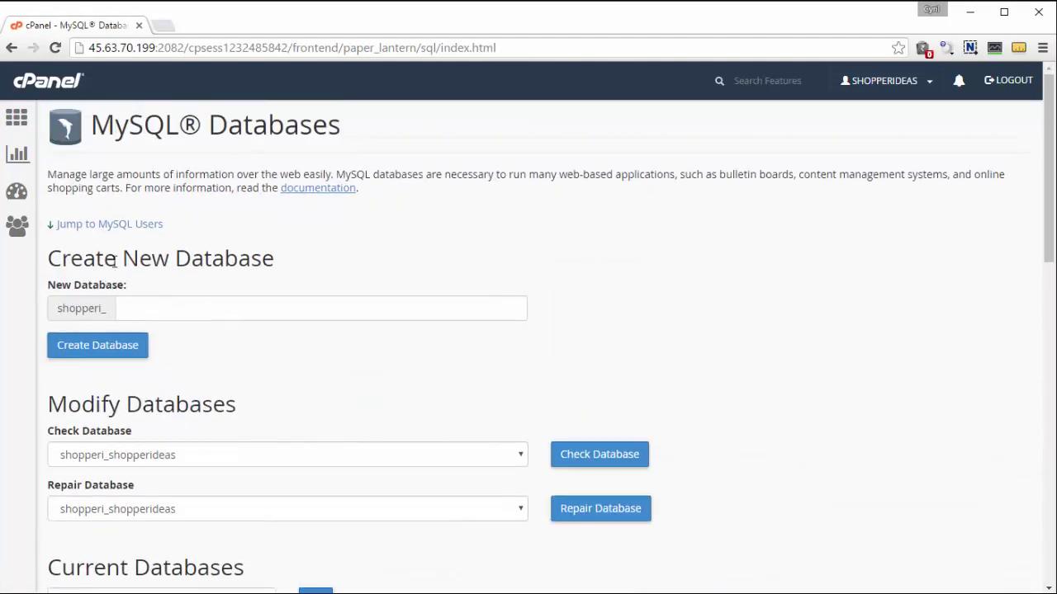
drag(116, 264, 206, 275)
click(199, 291)
click(237, 318)
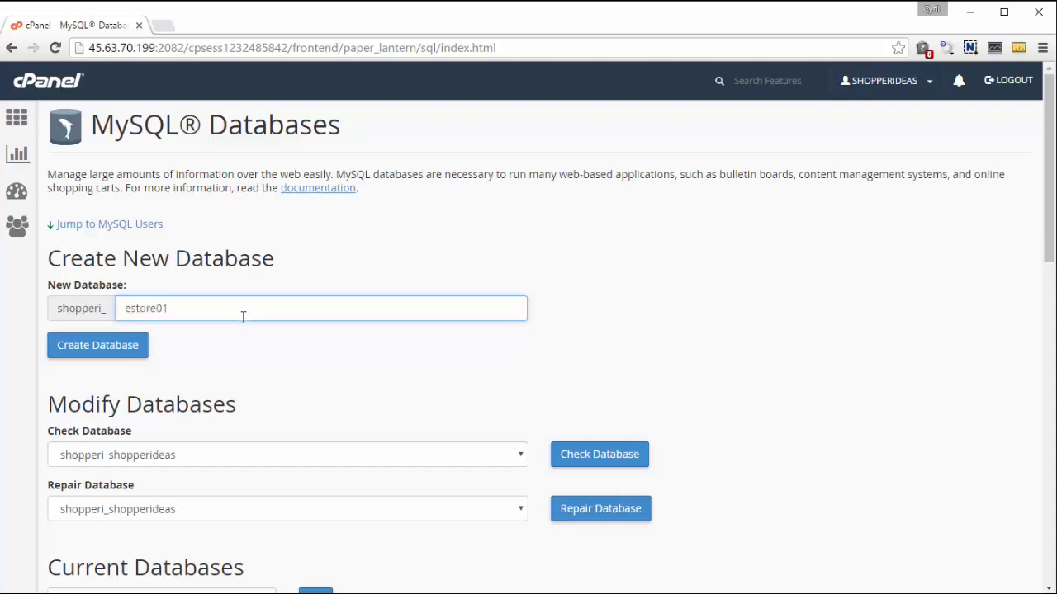
click(105, 353)
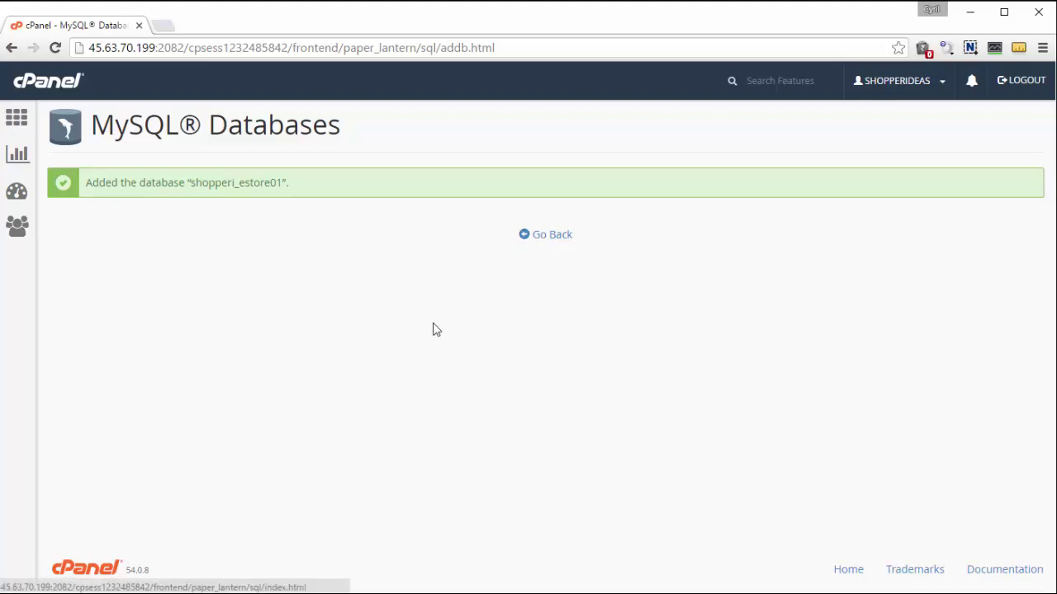
Step: Return to the MySQL Databases page and add a new MySQL user estoreu, filling in the account password in both password fields
click(539, 240)
scroll(255, 363, down, 6)
scroll(255, 368, down, 1)
click(135, 319)
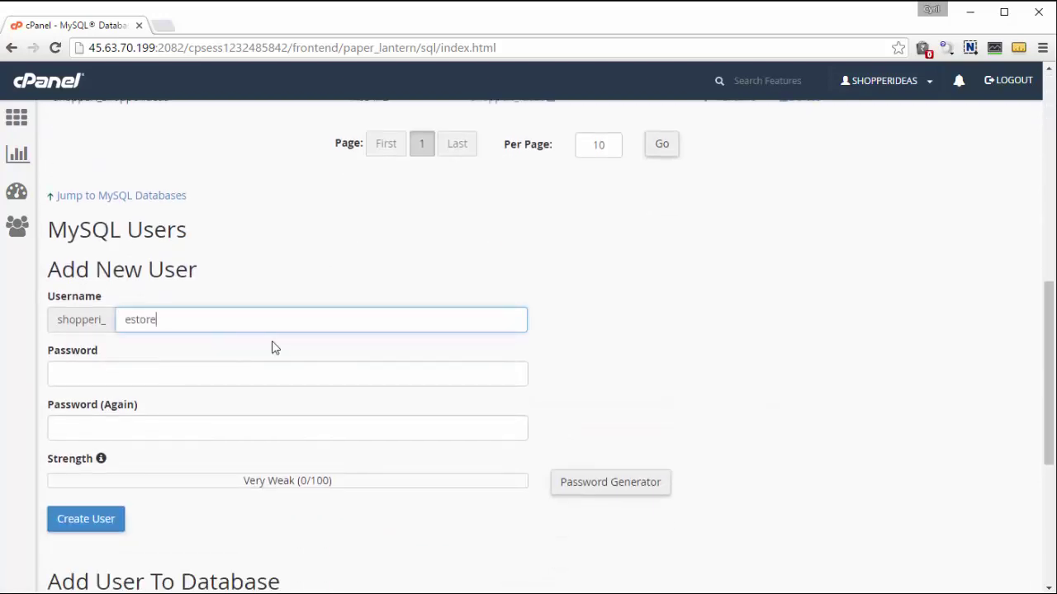
click(258, 376)
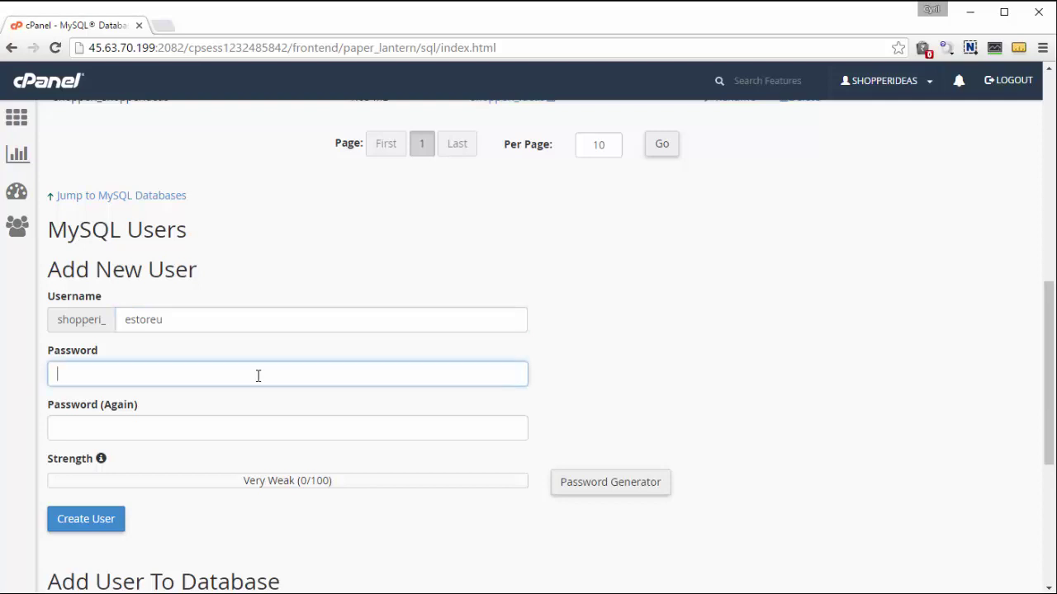
text(e•••••)
key(Tab)
text(••••••)
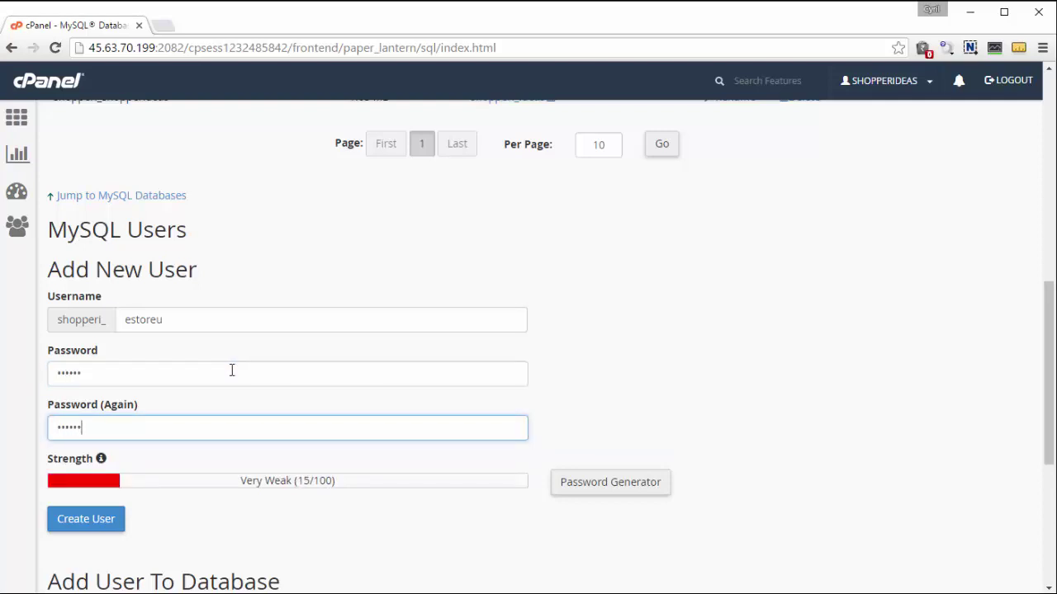
click(92, 528)
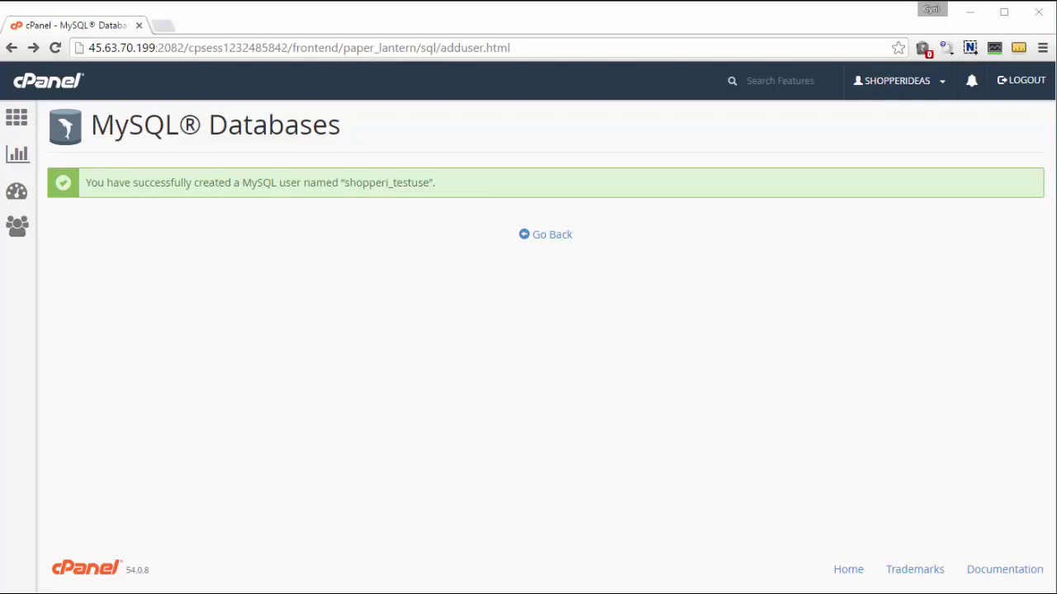
Step: Add the user shopperi_testuse to the database shopperi_estore01
key(alt+Left)
scroll(380, 378, up, 5)
scroll(379, 377, down, 8)
scroll(234, 330, up, 2)
scroll(227, 326, down, 2)
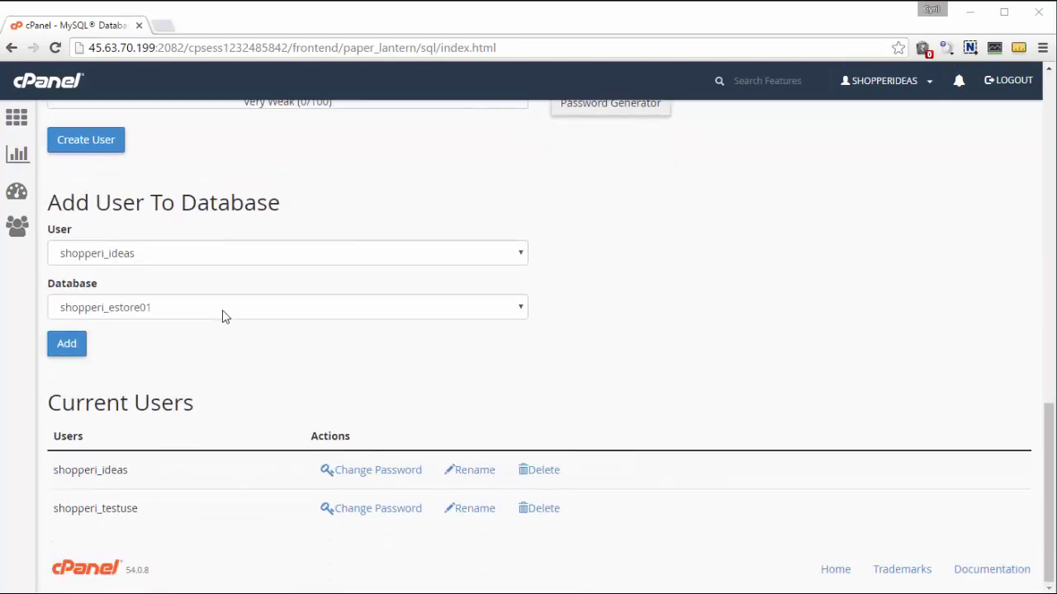
click(219, 252)
click(208, 289)
click(216, 312)
click(217, 330)
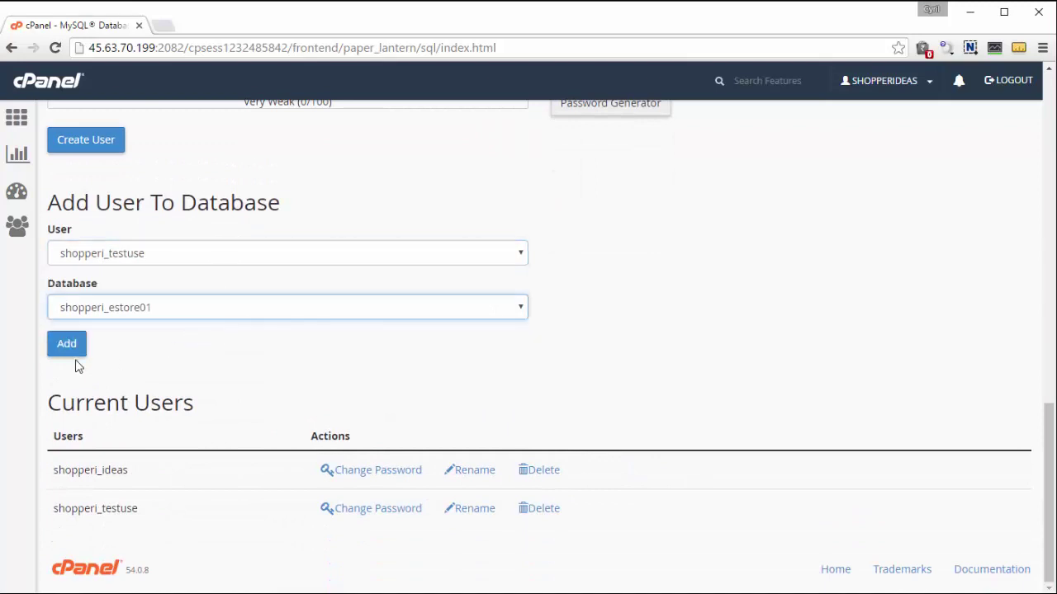
click(72, 350)
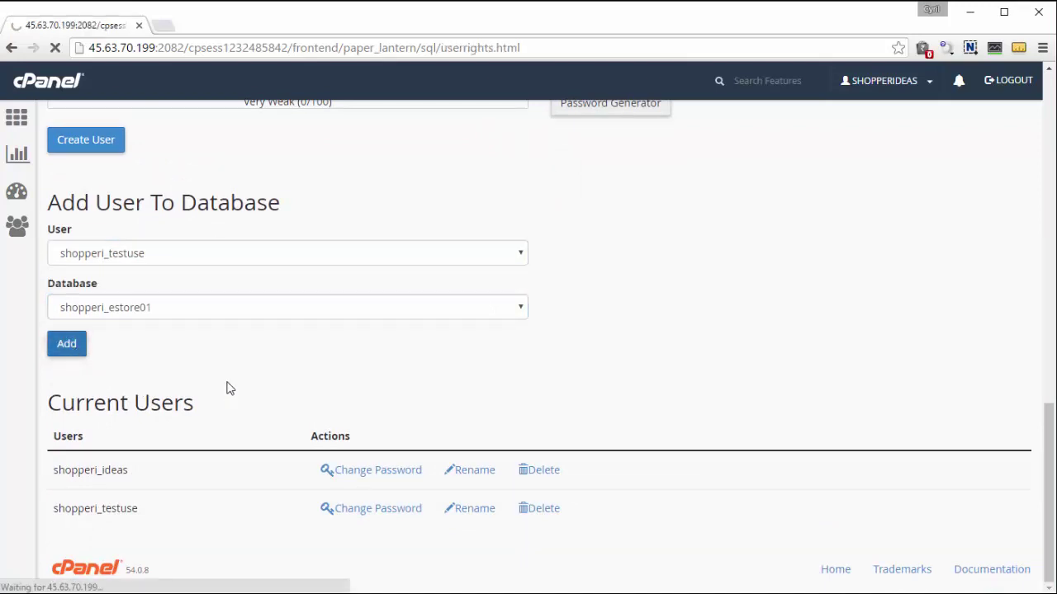
Step: Grant the user ALL PRIVILEGES on the database and return to the MySQL Databases page
scroll(88, 290, down, 2)
scroll(79, 272, up, 2)
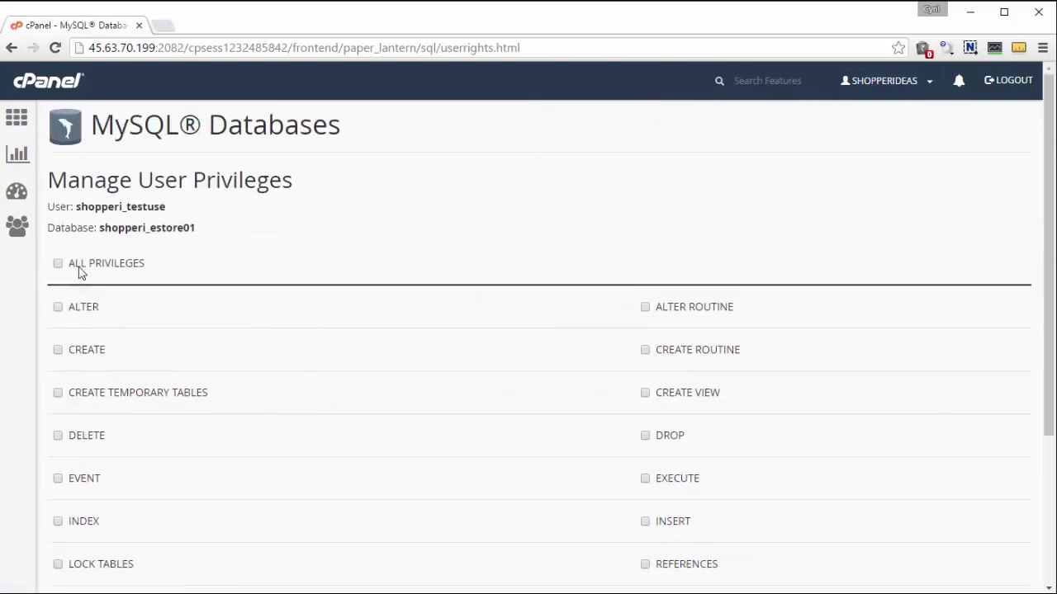
click(80, 269)
scroll(116, 438, down, 3)
click(112, 490)
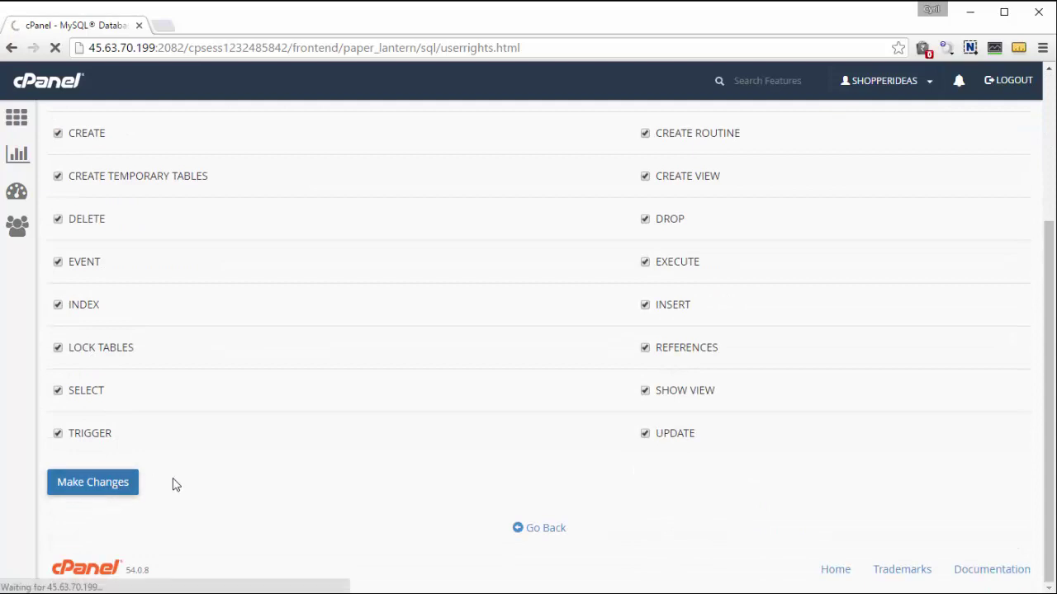
drag(88, 217, 598, 221)
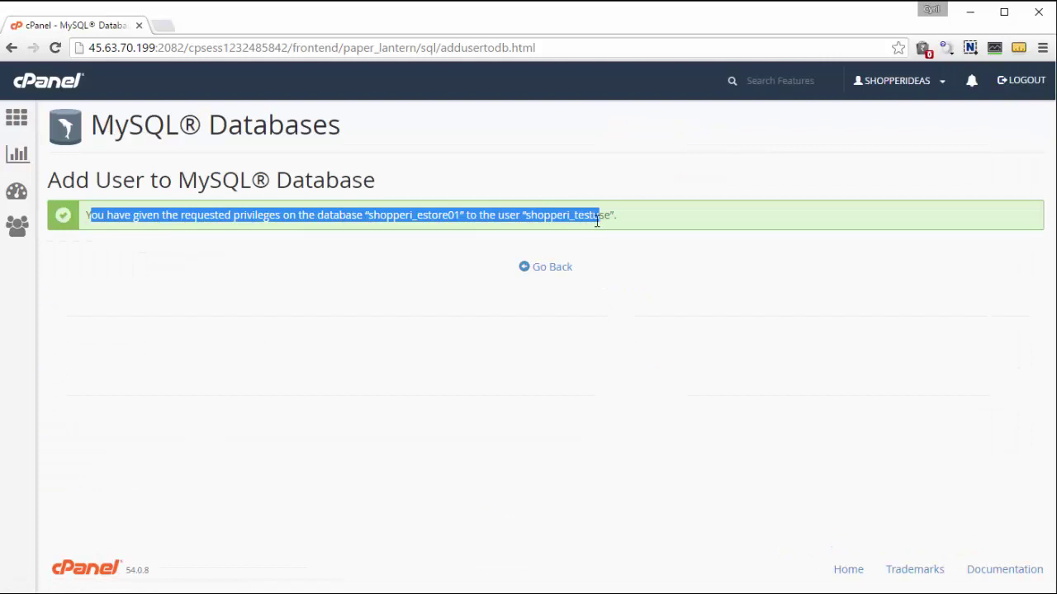
click(536, 273)
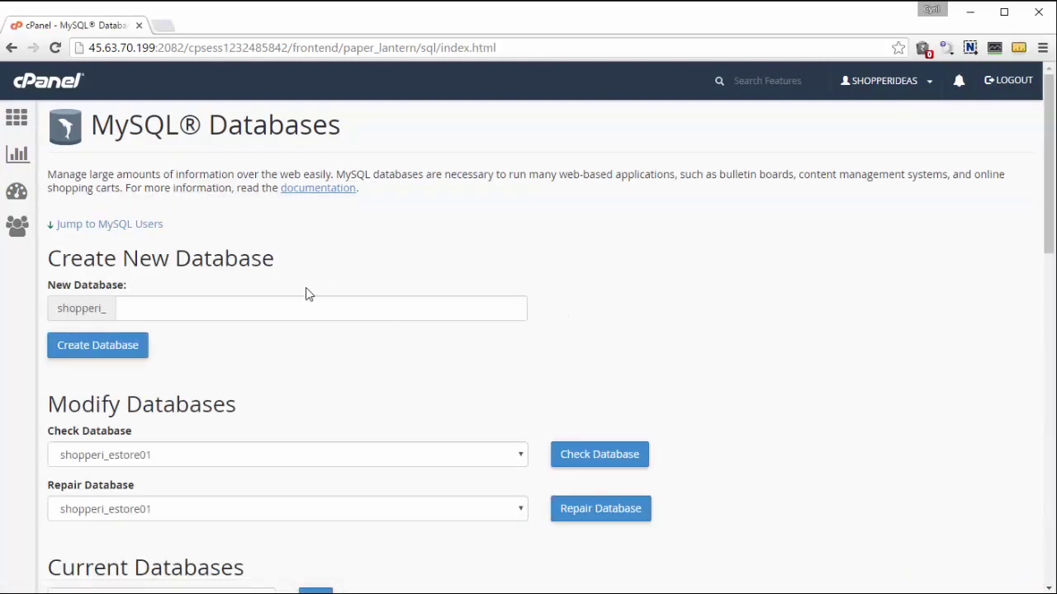
Step: Open phpMyAdmin from the cPanel home page and select the shopperi_estore01 database in the shopperi group
click(20, 125)
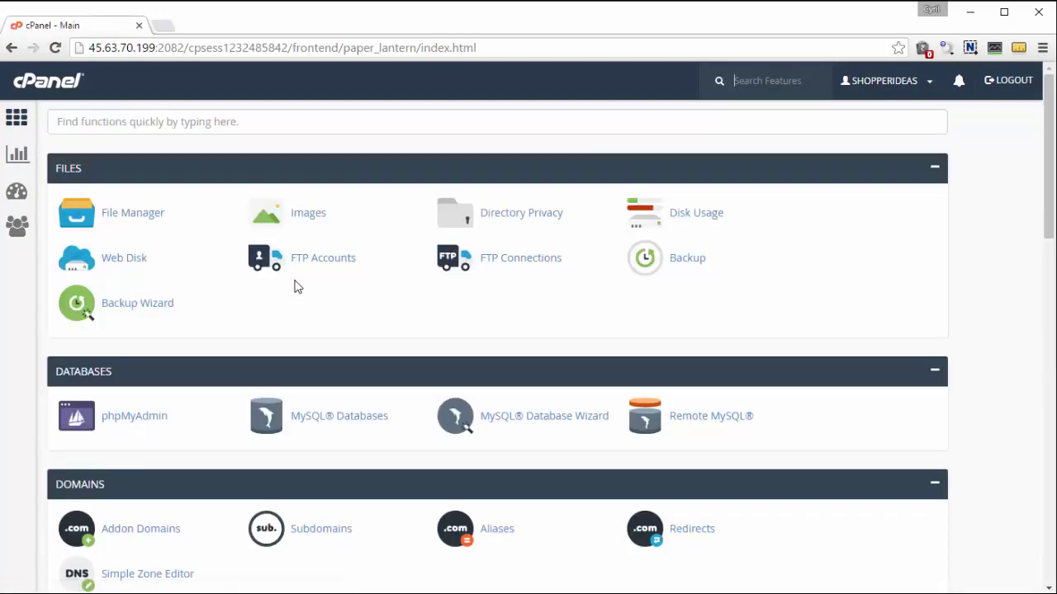
click(147, 425)
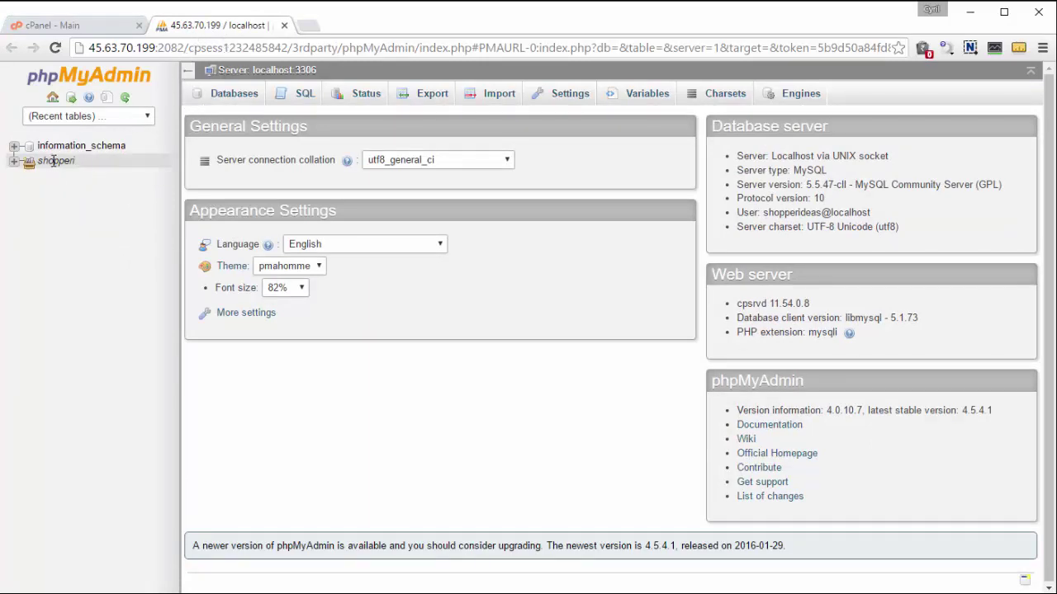
click(12, 162)
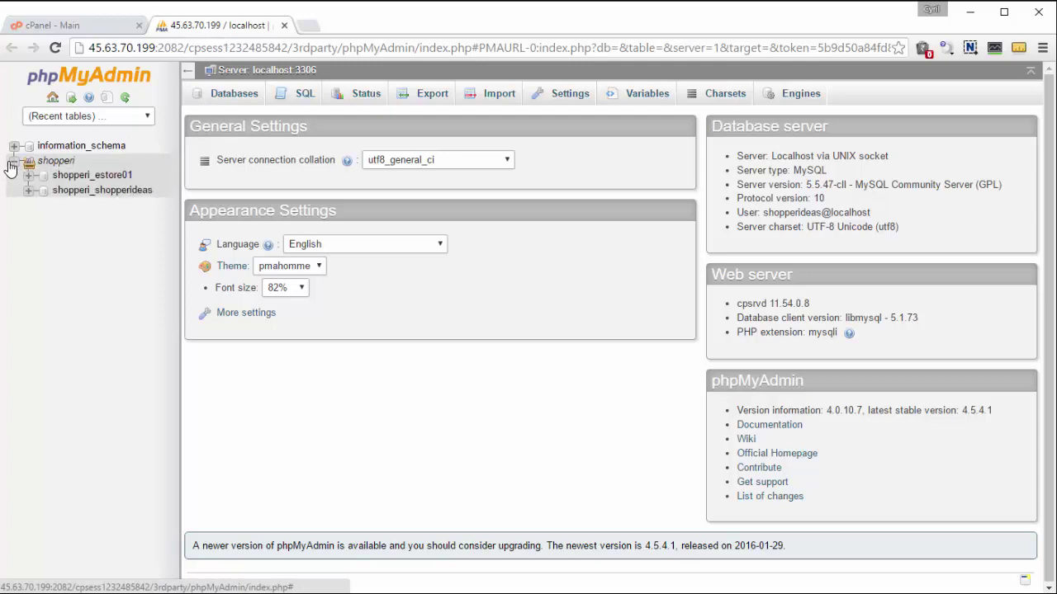
click(82, 177)
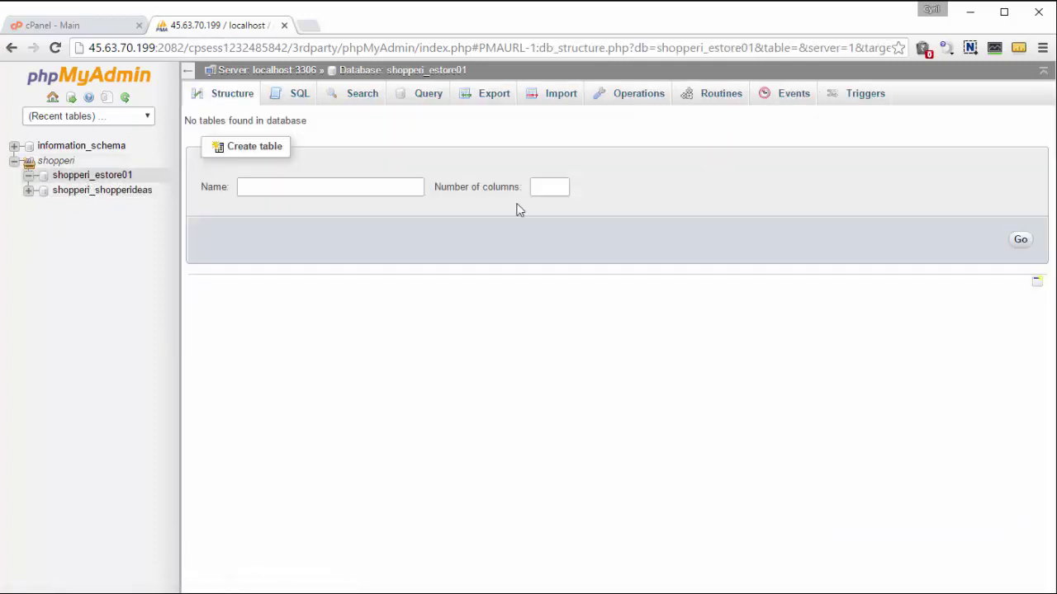
Step: Import database-mywork-test-comprojectssecondinning-1454262075.sql into the shopperi_estore01 database with the utf-8 character set and SQL format
click(557, 103)
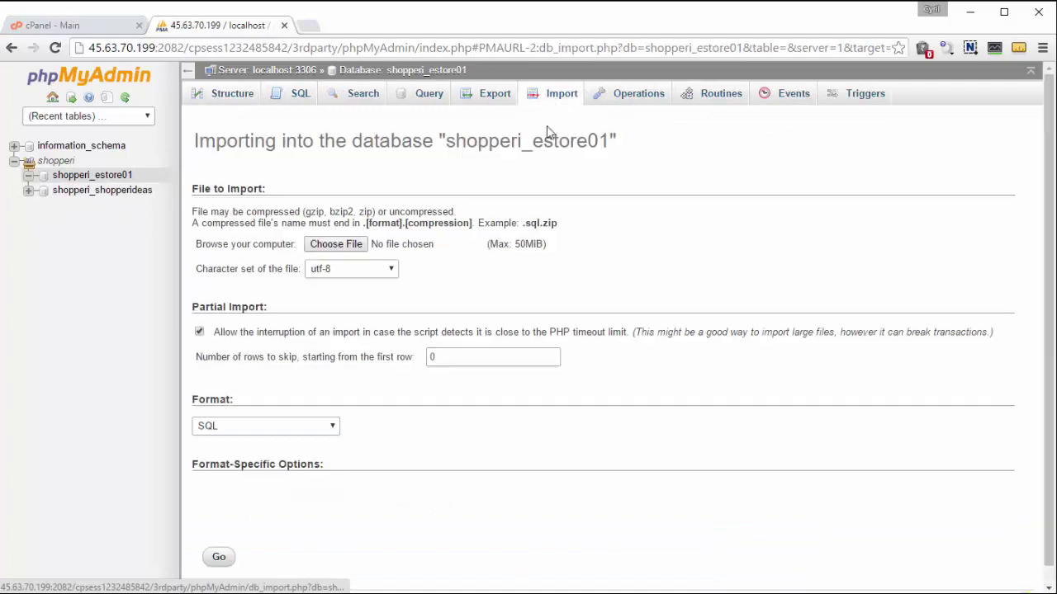
click(336, 244)
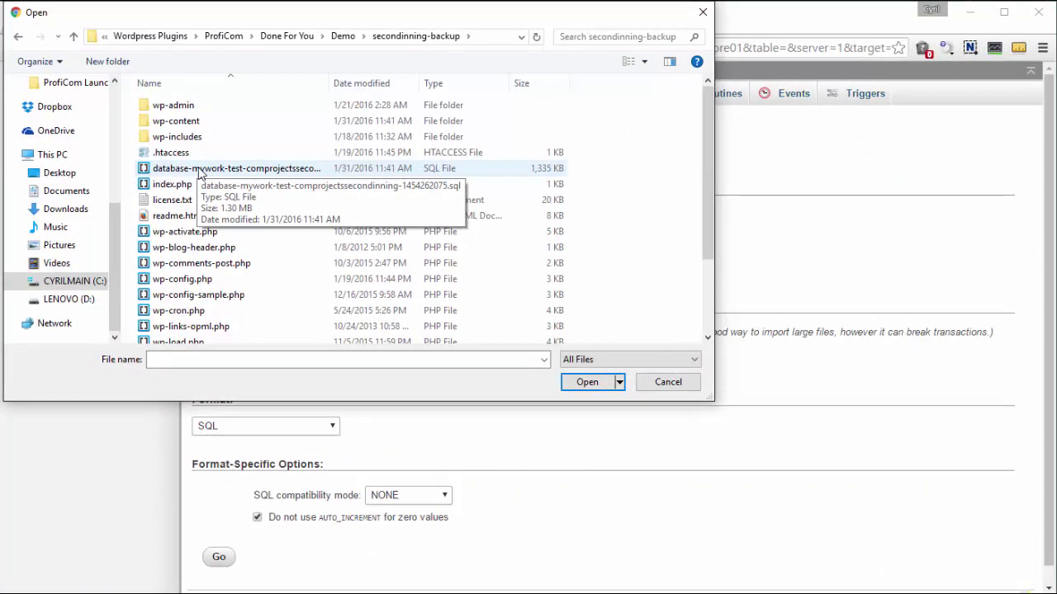
double_click(198, 169)
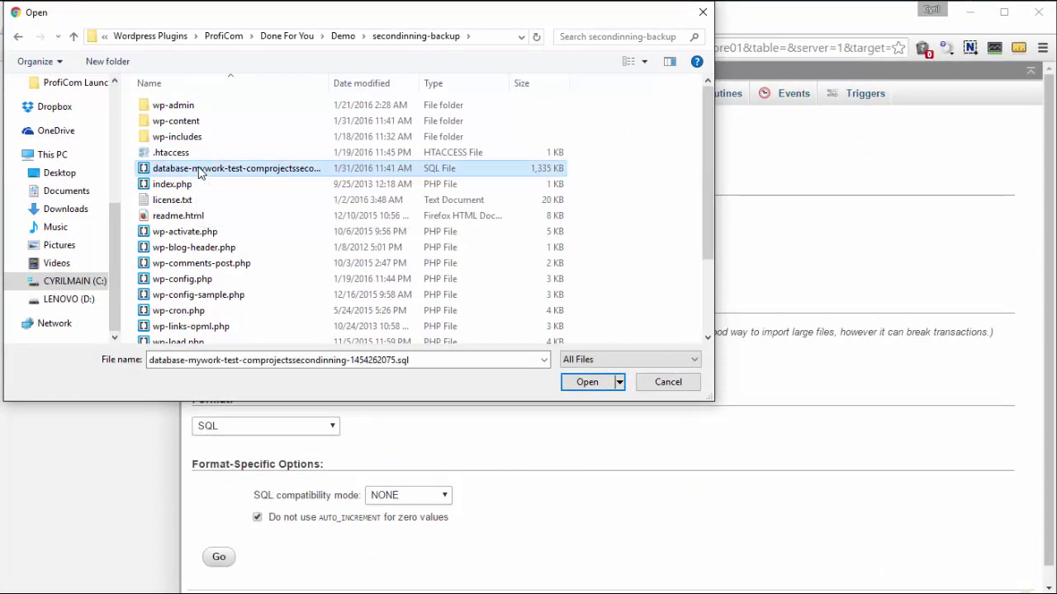
click(369, 272)
click(368, 276)
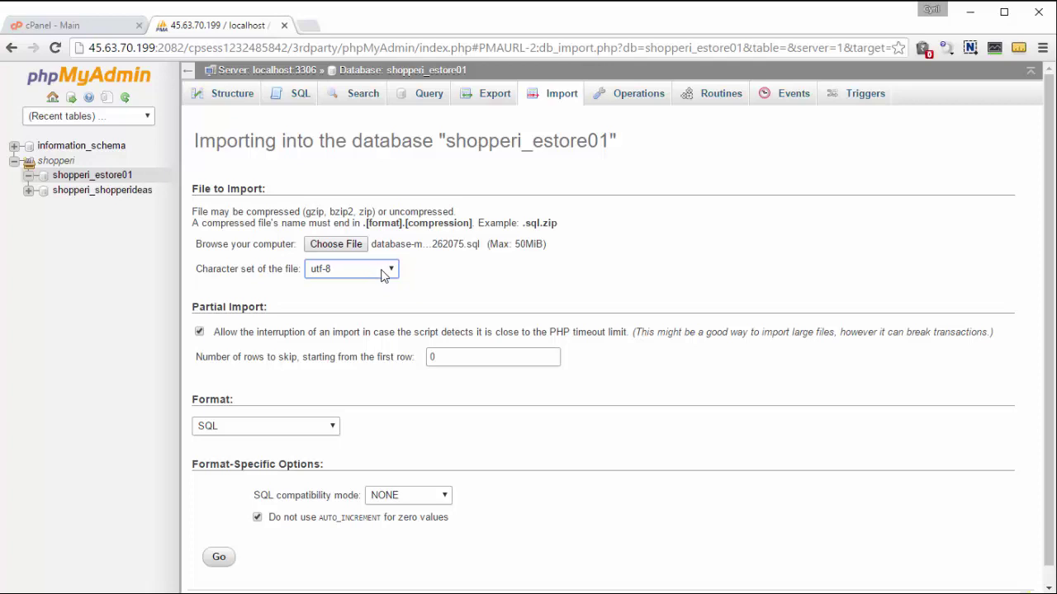
scroll(386, 325, down, 1)
scroll(386, 325, down, 1)
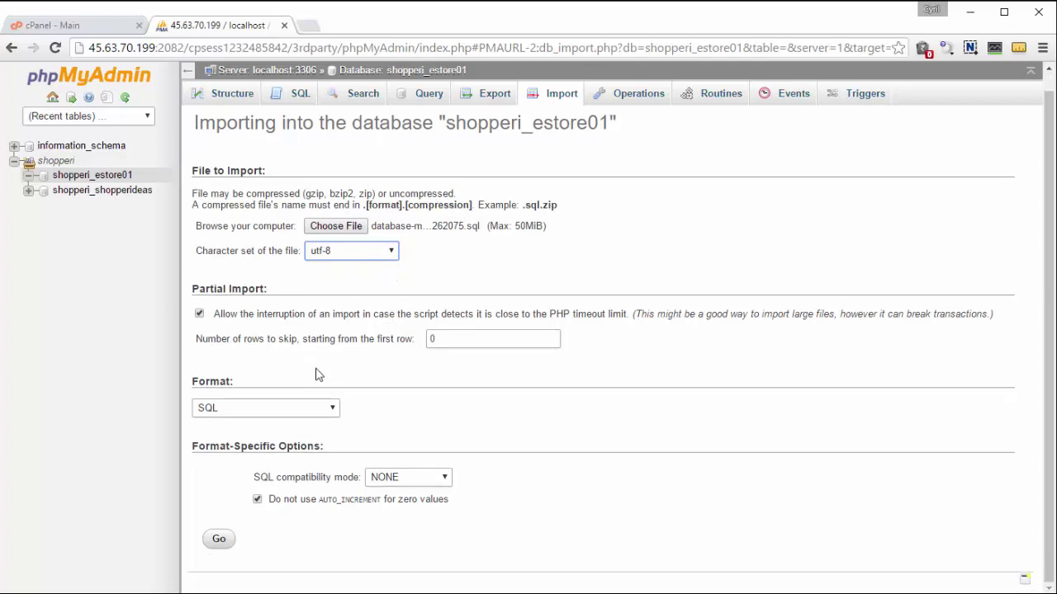
click(219, 543)
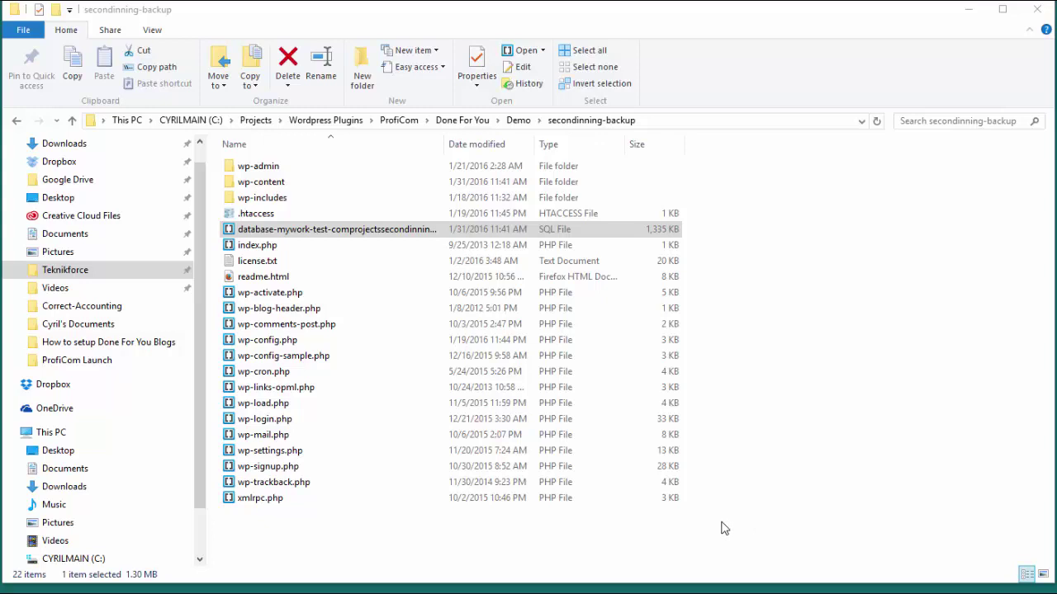
Step: Open wp-config.php from the secondinning-backup folder in Notepad++ at the MySQL settings section
click(321, 346)
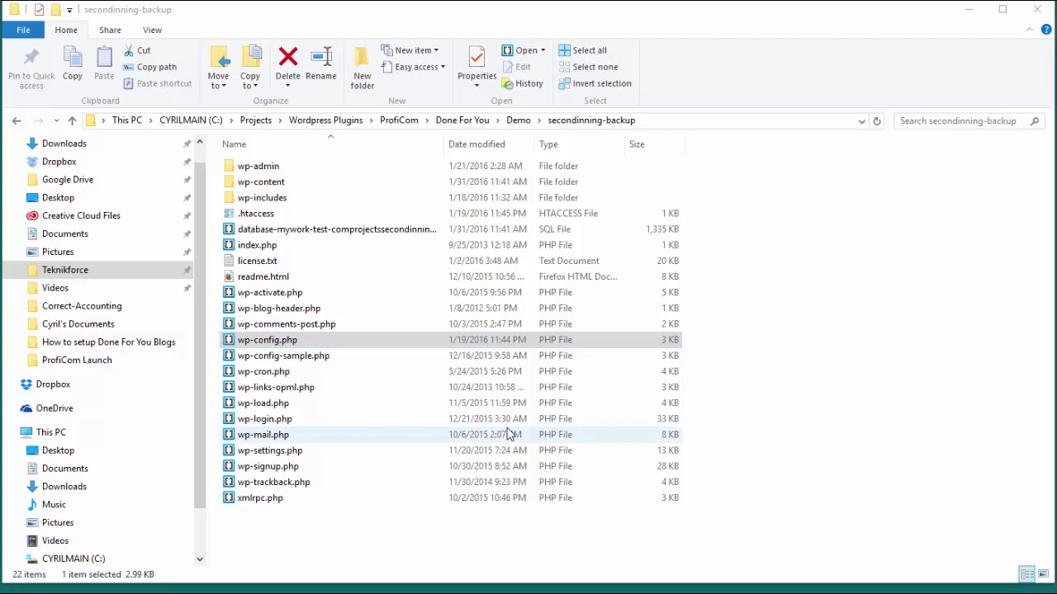
right_click(245, 343)
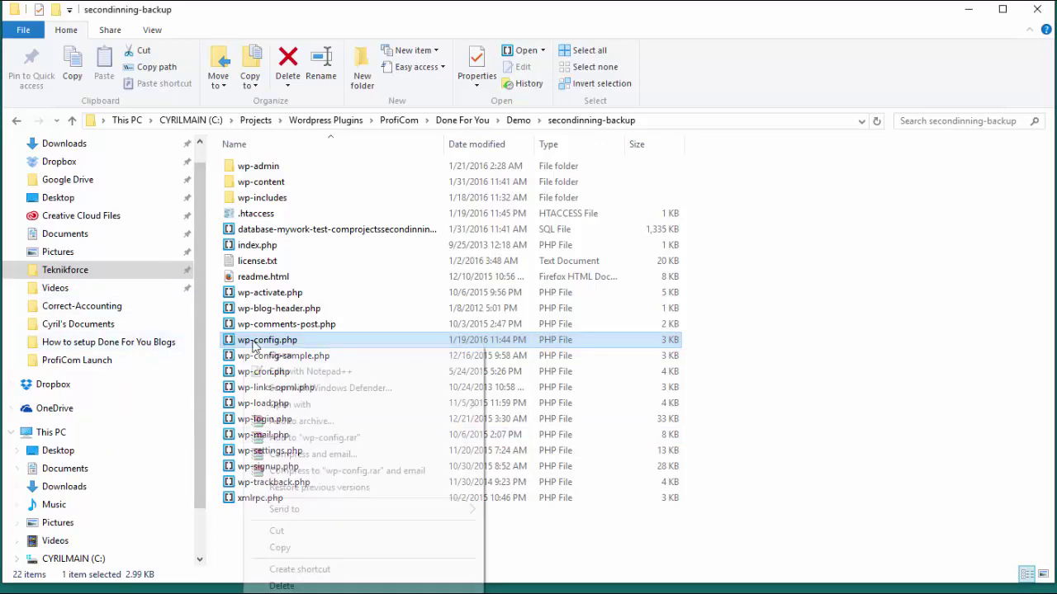
click(350, 372)
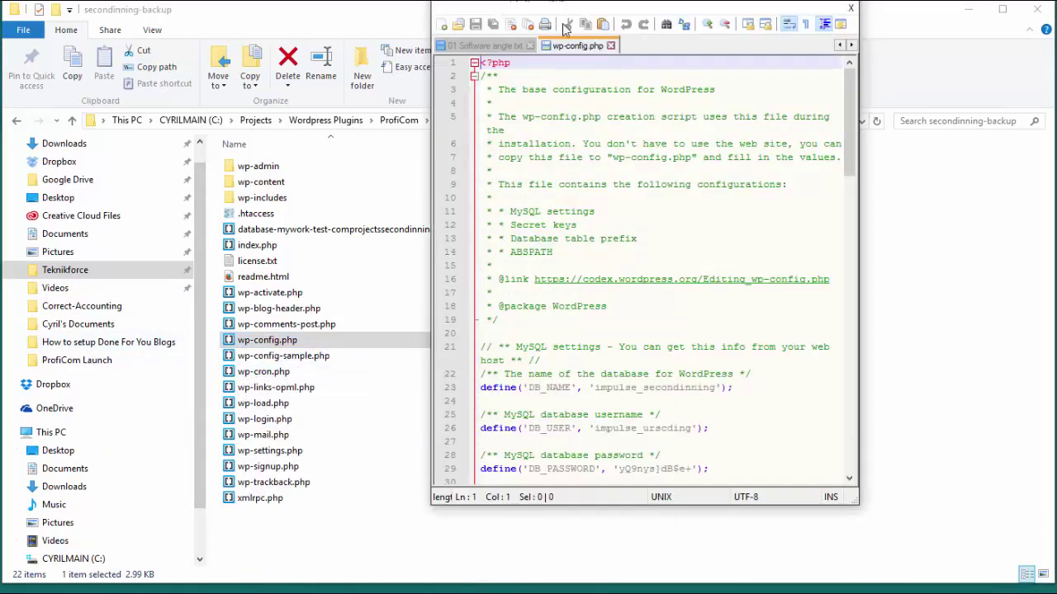
scroll(608, 184, down, 2)
scroll(609, 183, up, 2)
scroll(642, 387, down, 1)
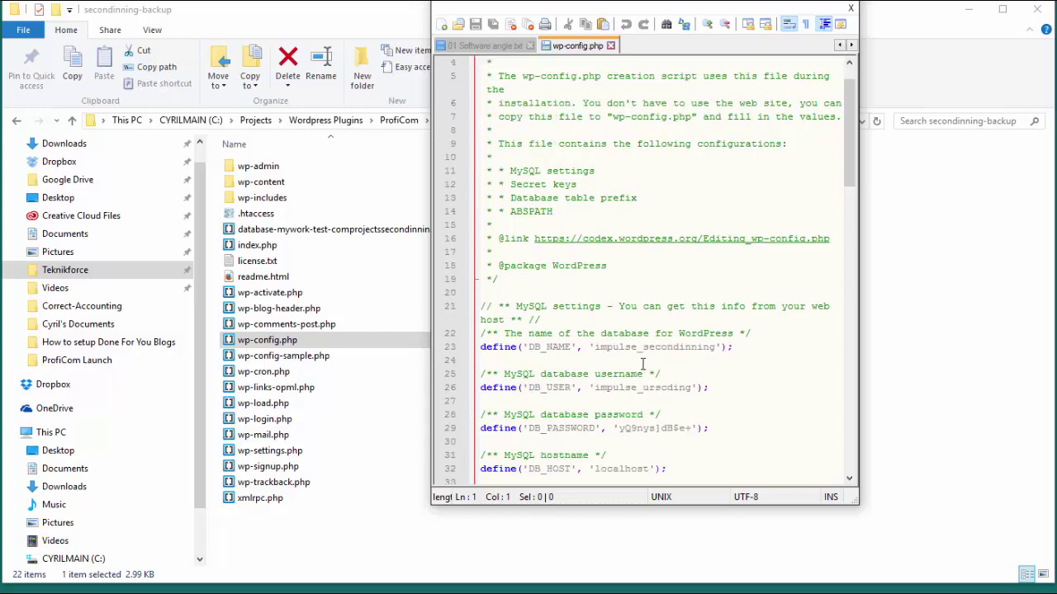
Step: Examine the database name, username, password and hostname definitions in wp-config.php that must match the new database
click(648, 347)
double_click(648, 346)
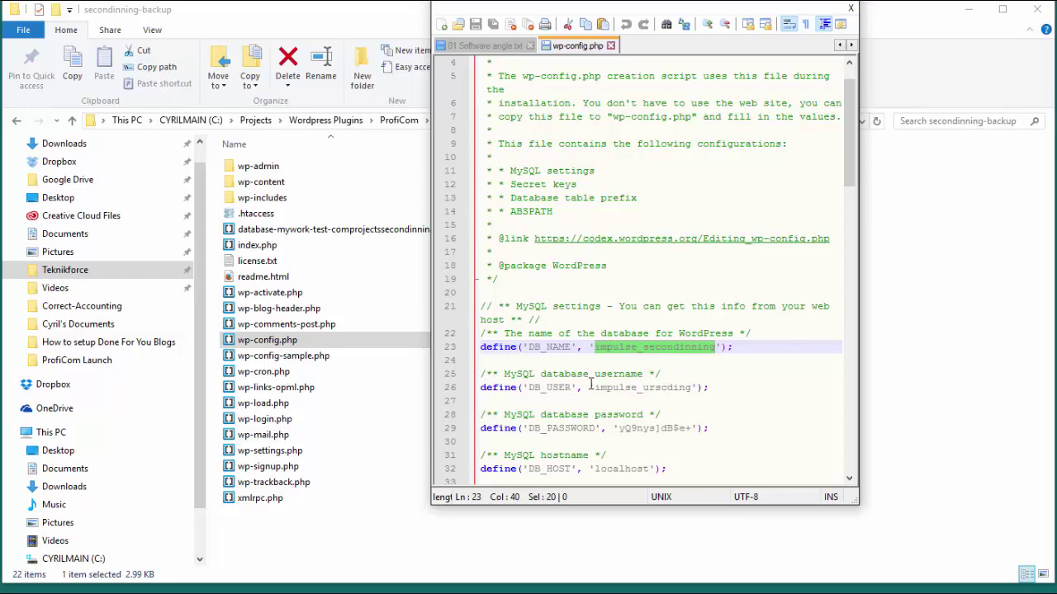
scroll(591, 384, down, 2)
double_click(651, 307)
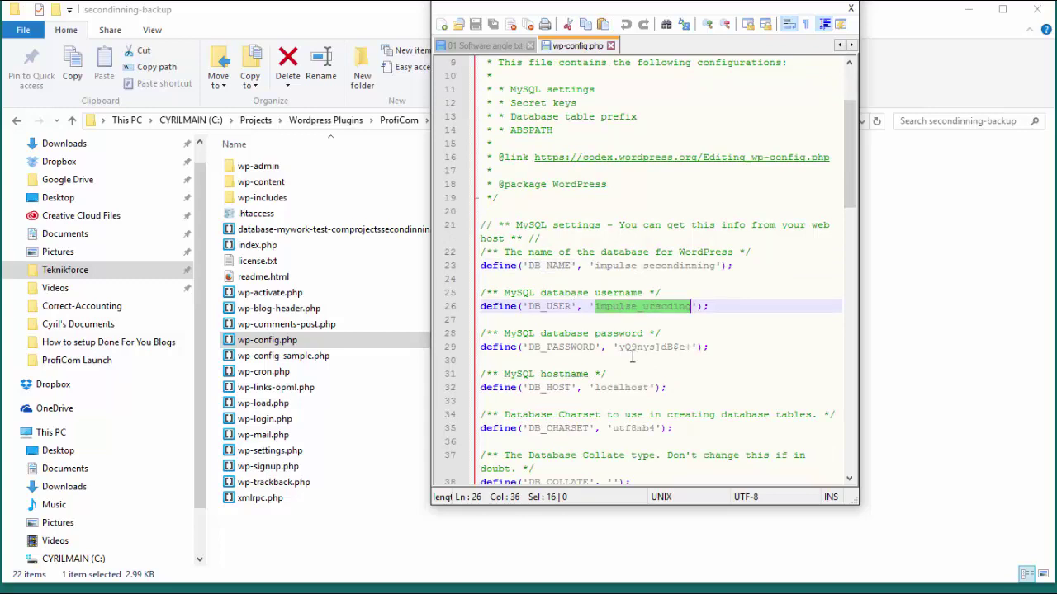
scroll(631, 347, down, 1)
drag(619, 306, 691, 306)
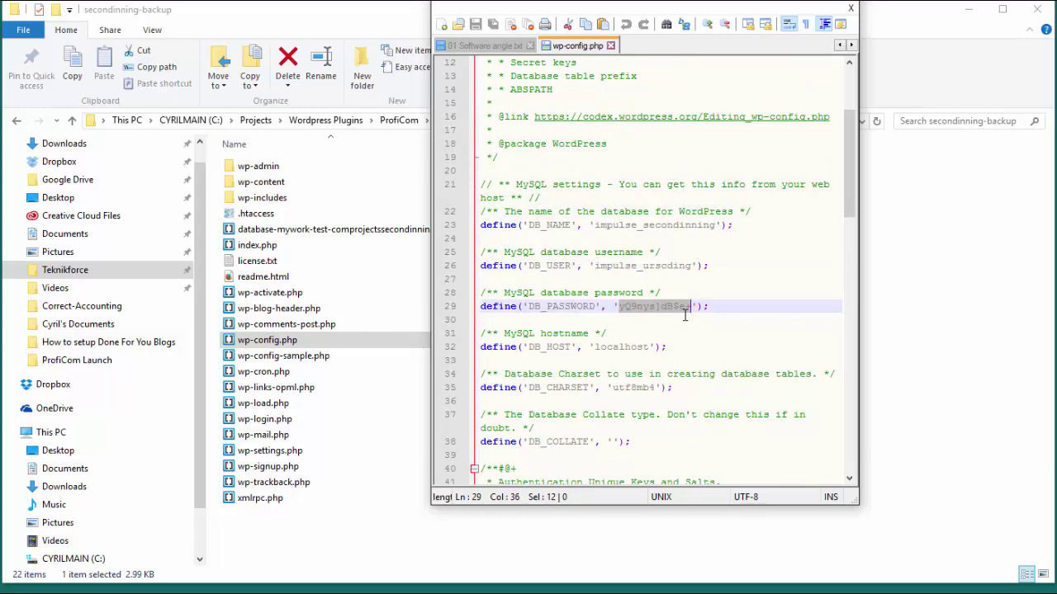
scroll(685, 315, down, 2)
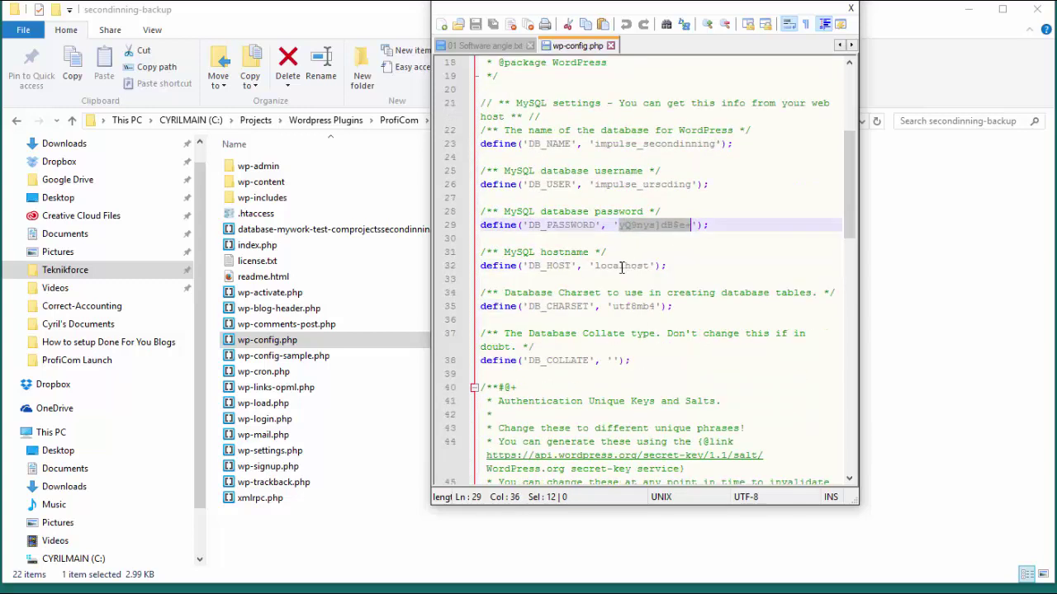
double_click(628, 265)
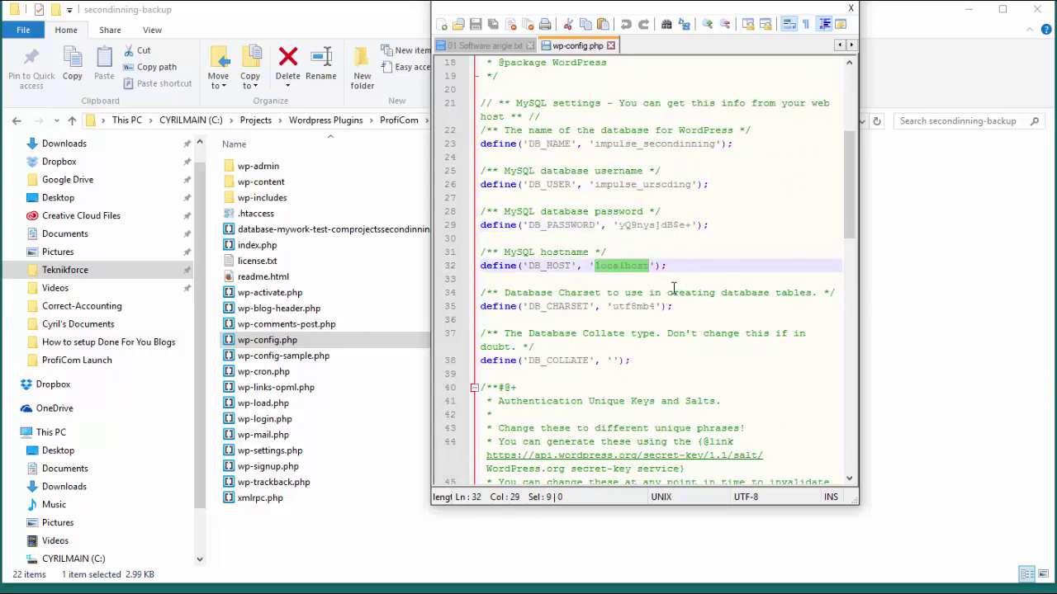
scroll(674, 287, down, 5)
scroll(653, 309, up, 7)
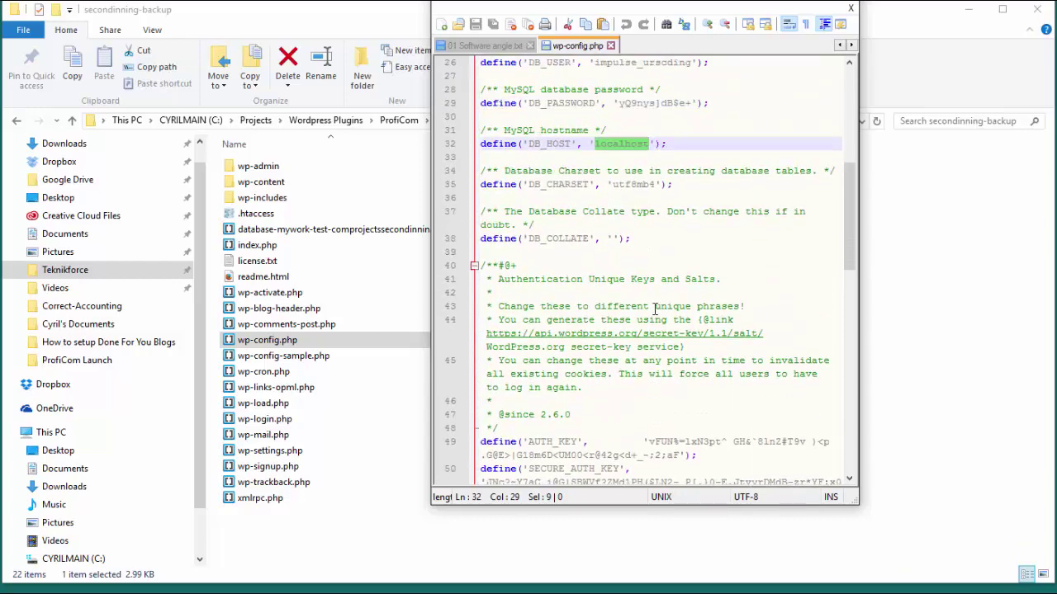
scroll(655, 308, up, 1)
click(637, 266)
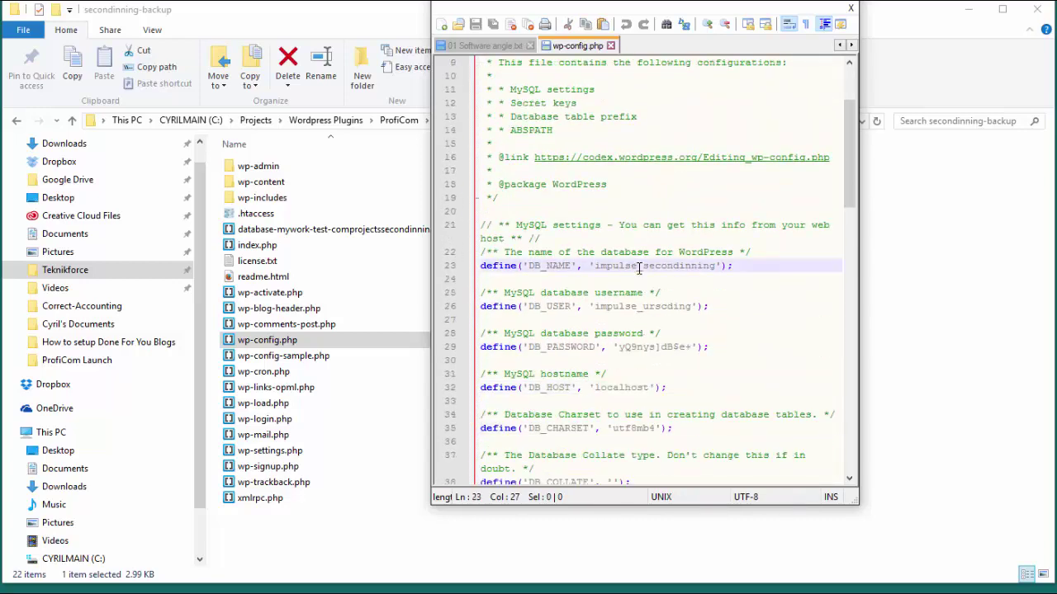
click(630, 306)
click(650, 348)
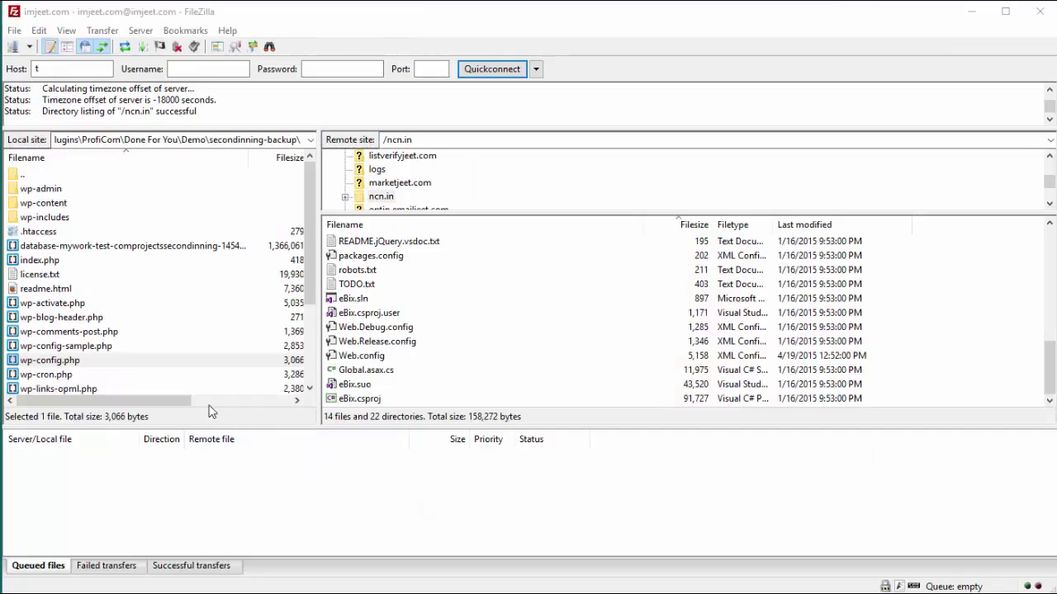
Step: Switch to FileZilla and upload wp-config.php from the local secondinning-backup folder to the remote ncn.in folder
drag(150, 370, 896, 336)
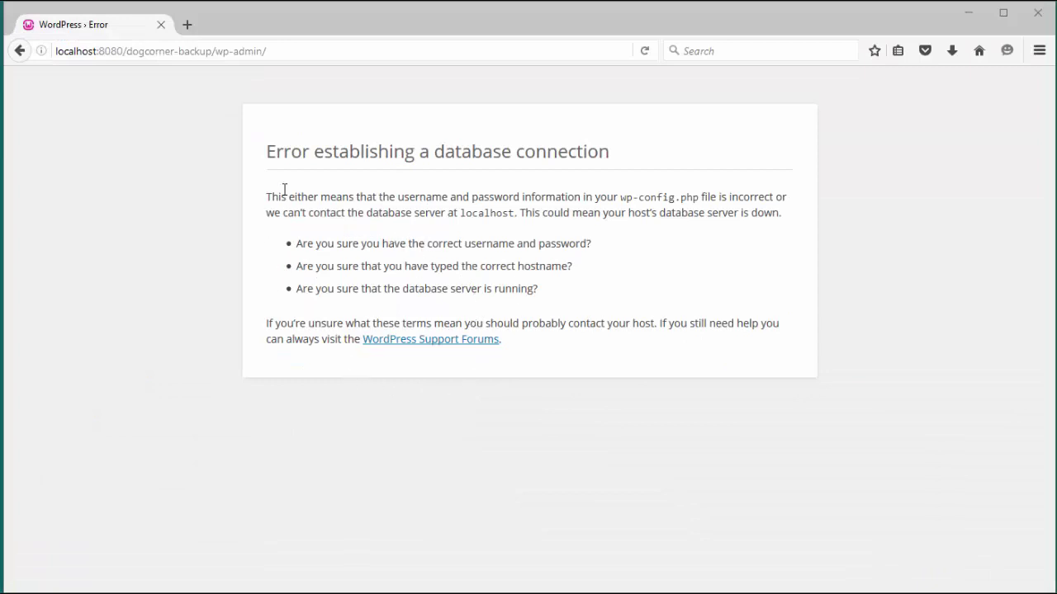
Step: Review the dogcorner-backup database connection error page and the Baby Corner storefront in Firefox
drag(268, 149, 661, 158)
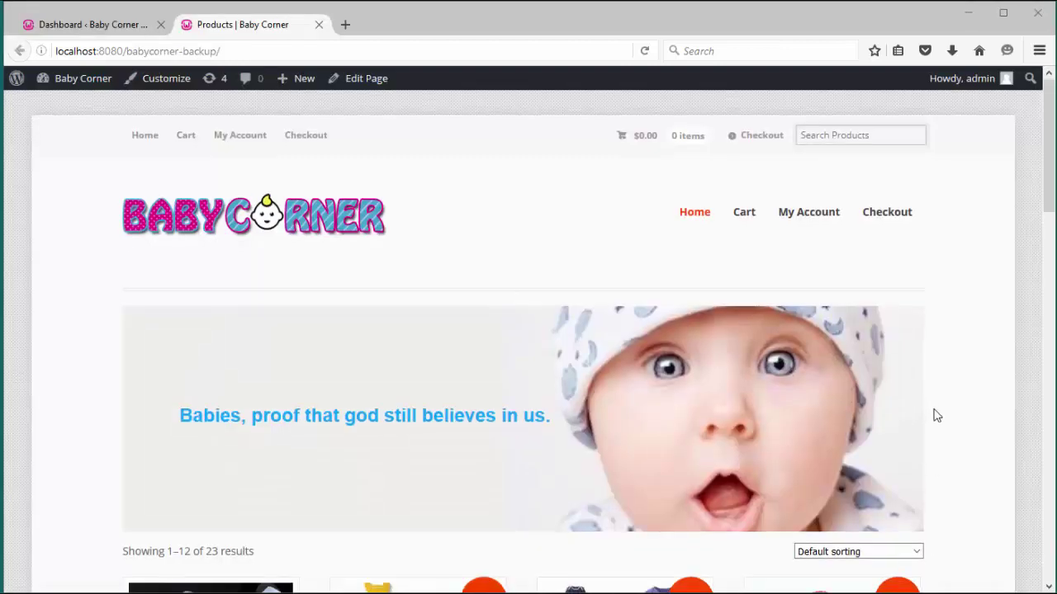
scroll(937, 415, down, 2)
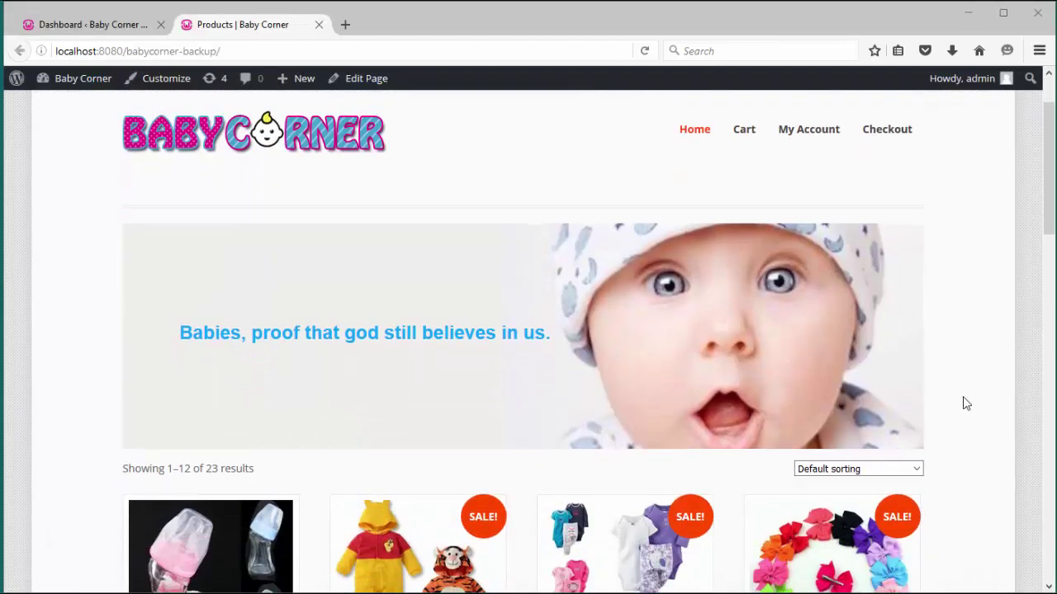
scroll(933, 396, up, 2)
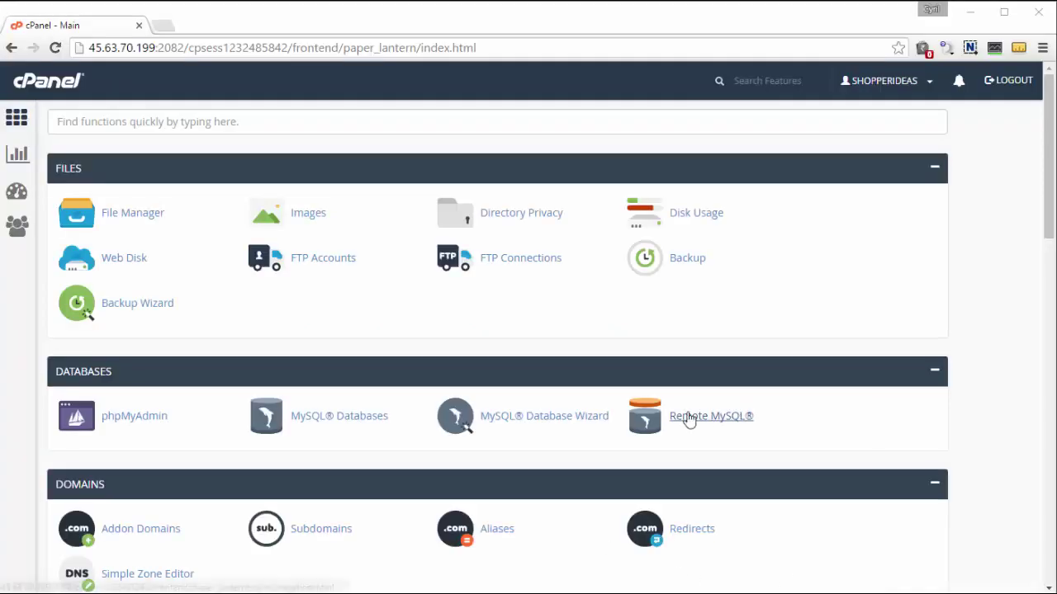
Step: Open phpMyAdmin from cPanel and browse the wp_options table of the shopperi_estore01 database
click(152, 425)
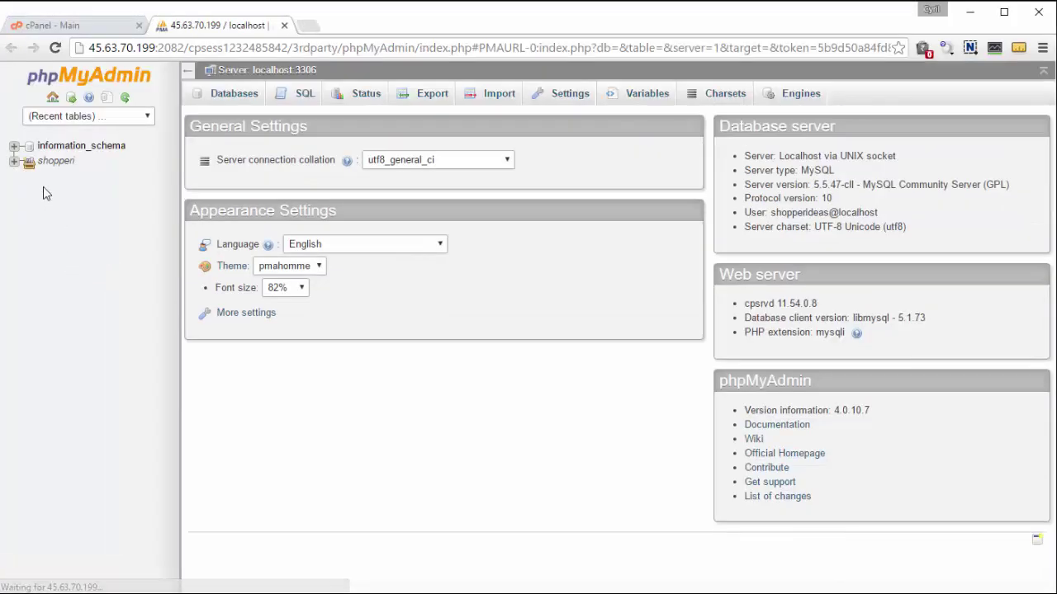
click(18, 162)
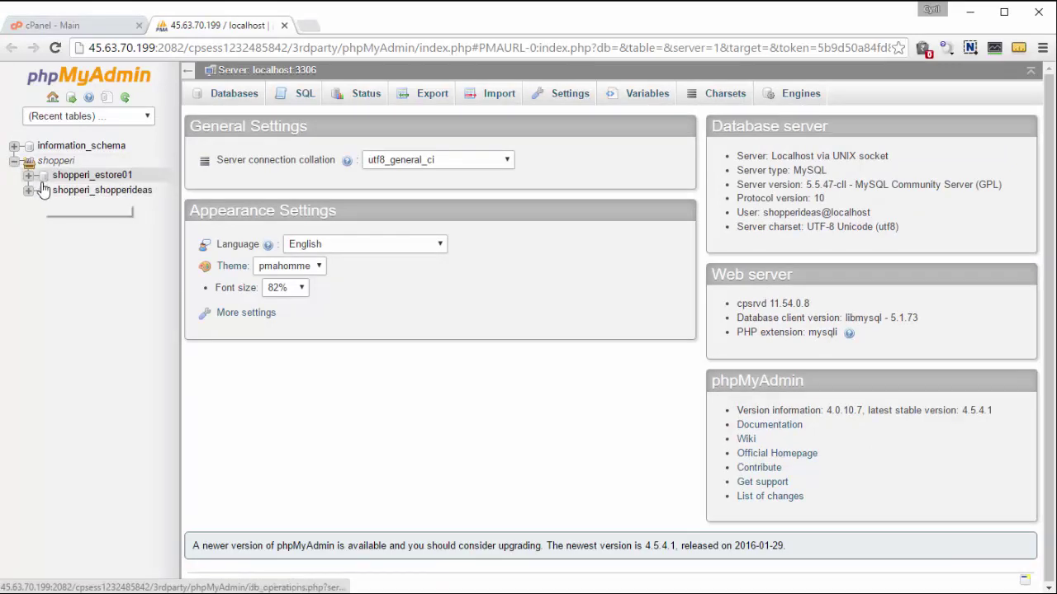
click(74, 178)
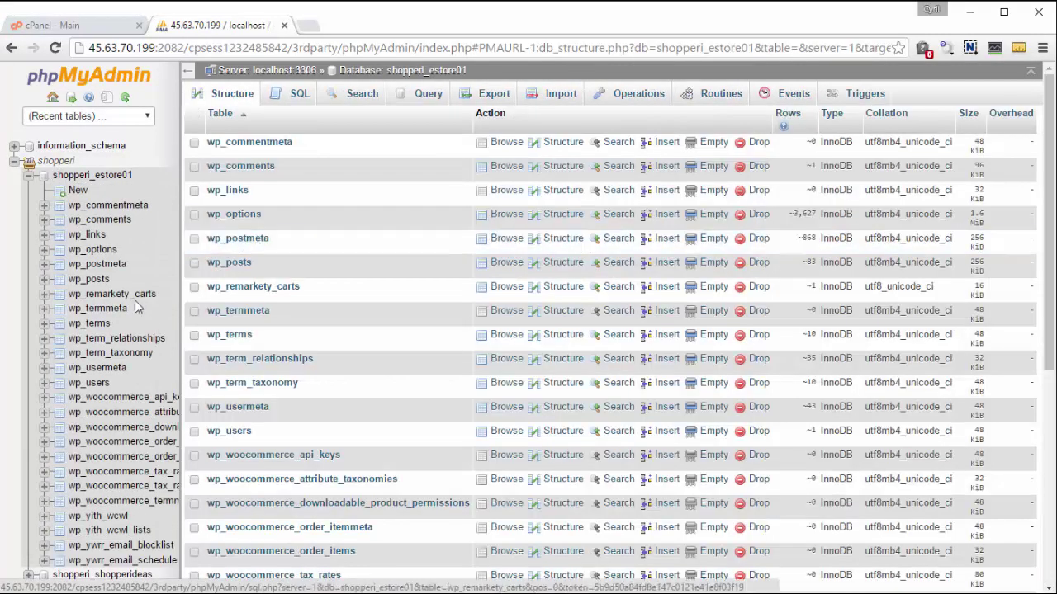
click(101, 255)
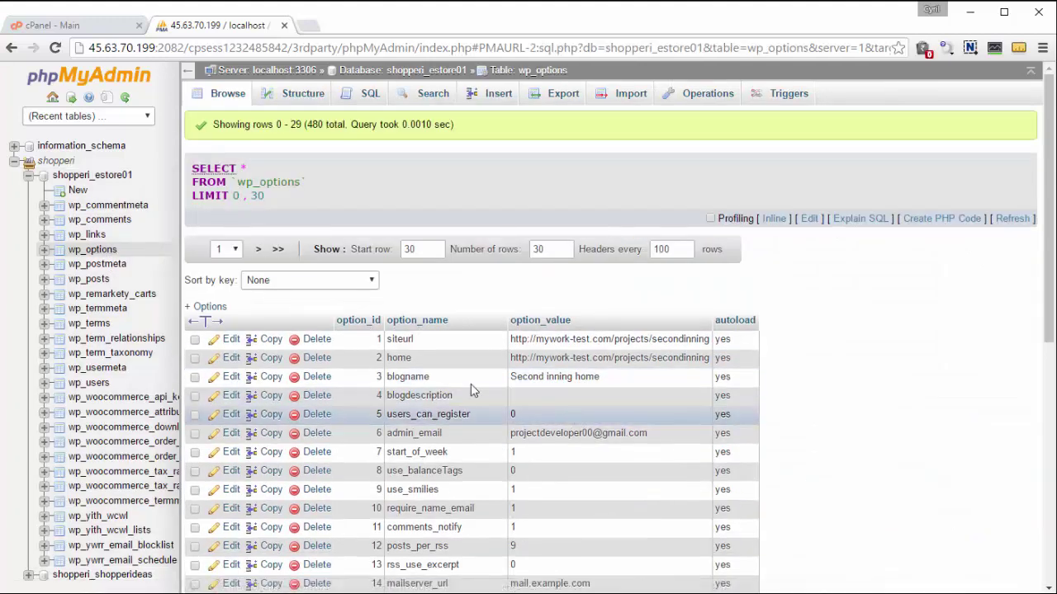
click(231, 340)
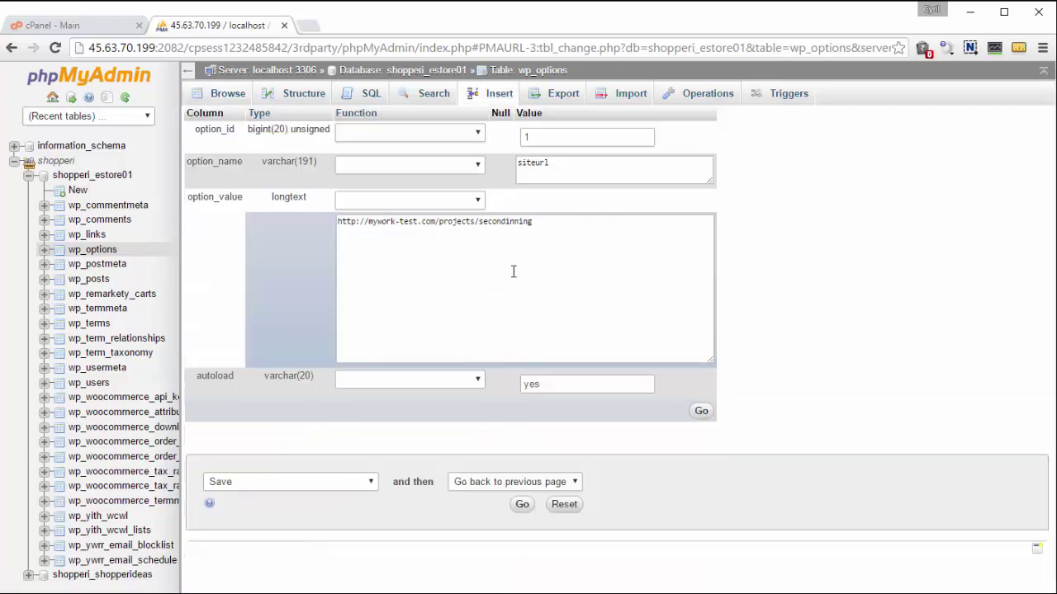
drag(513, 272, 370, 228)
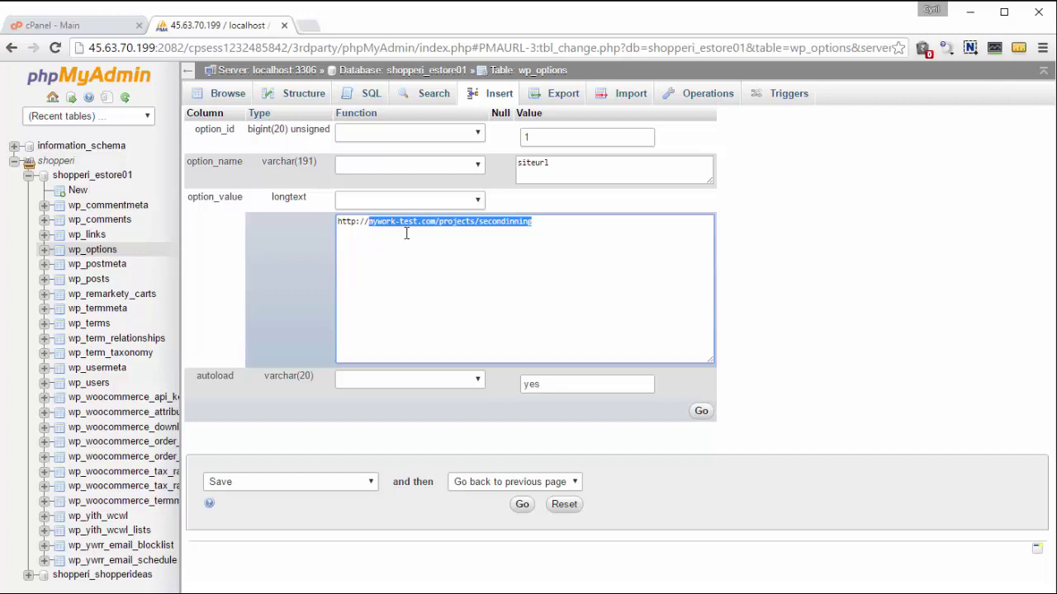
text(s)
text(ore.com)
key(ctrl+a)
key(ctrl+c)
click(522, 505)
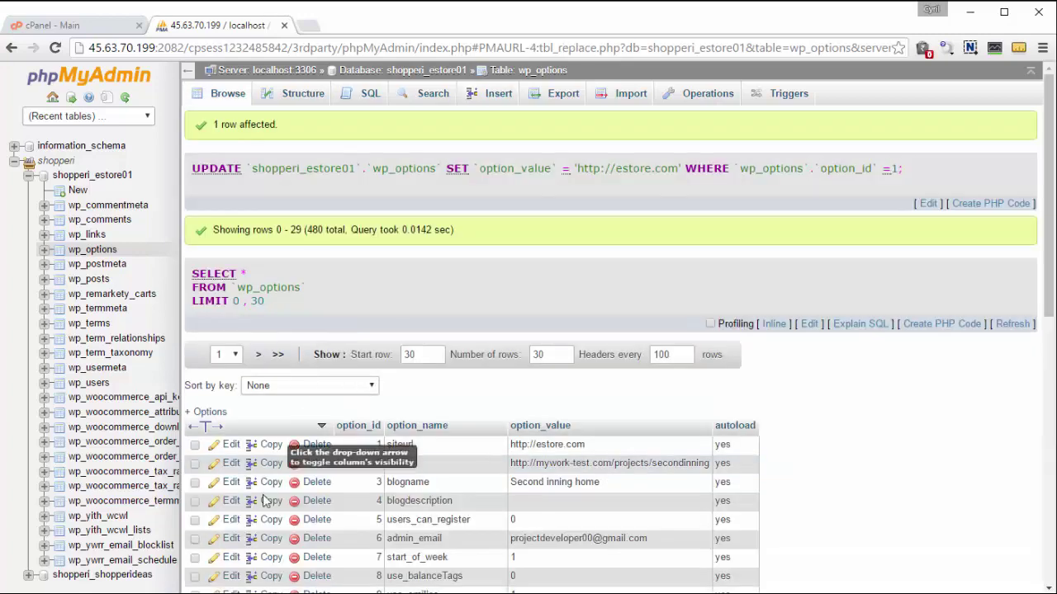
click(224, 463)
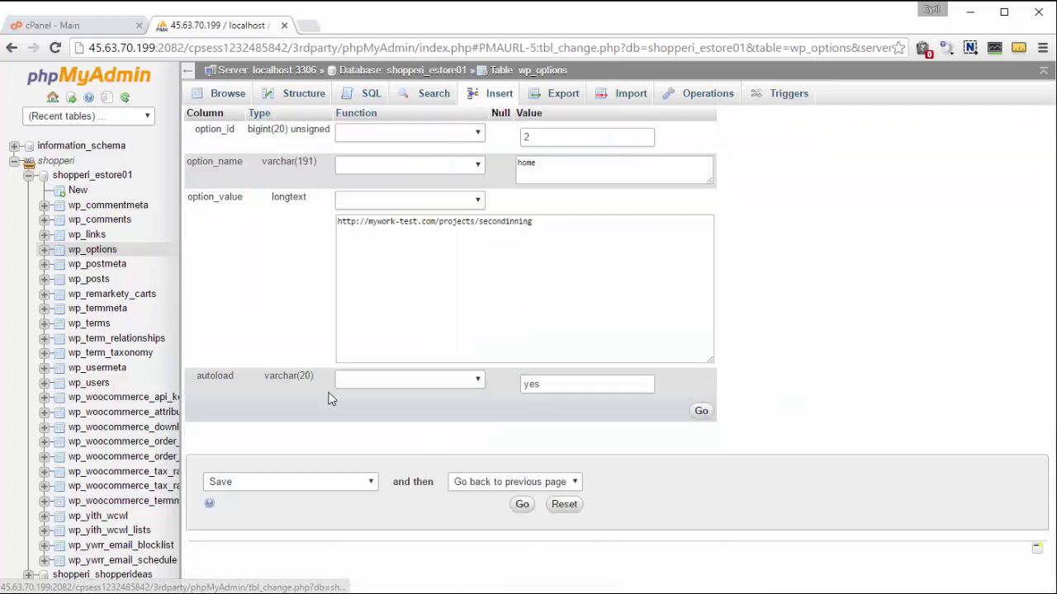
click(567, 224)
key(ctrl+a)
key(ctrl+v)
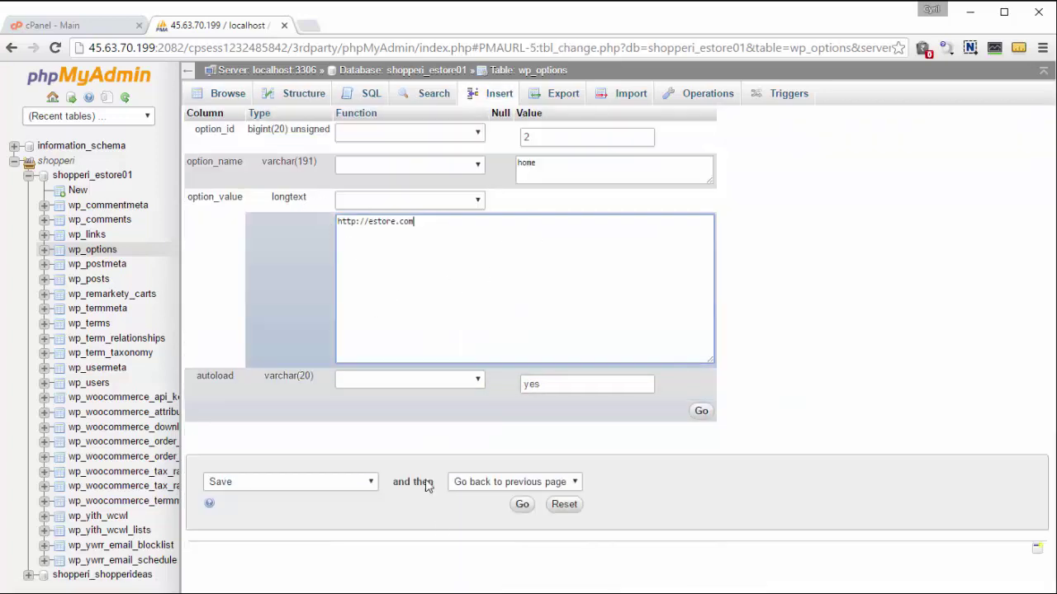
click(521, 506)
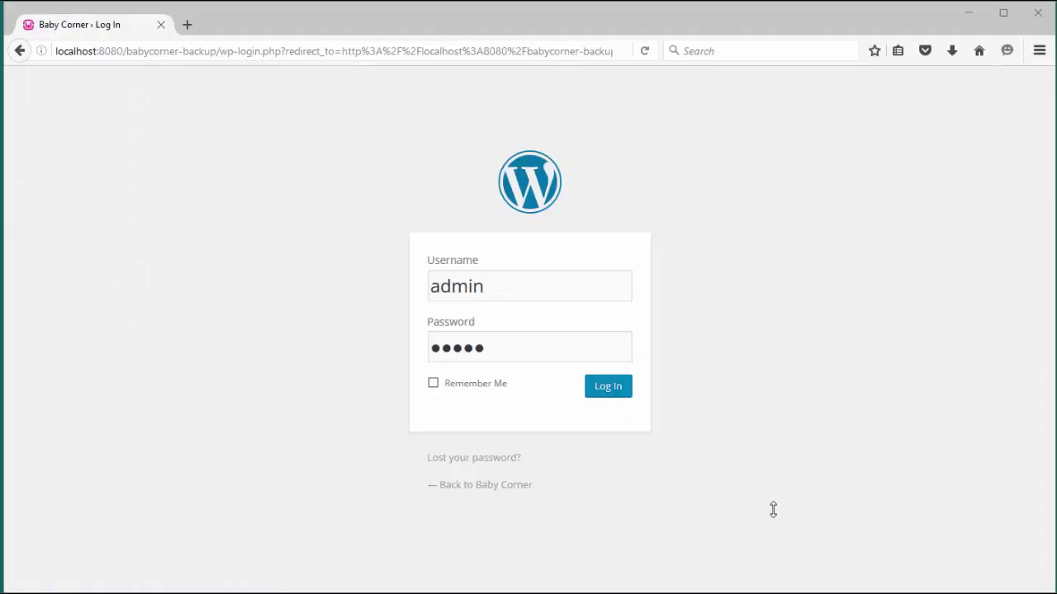
Step: Log in to the Baby Corner WordPress admin as admin, entering the account password
double_click(539, 301)
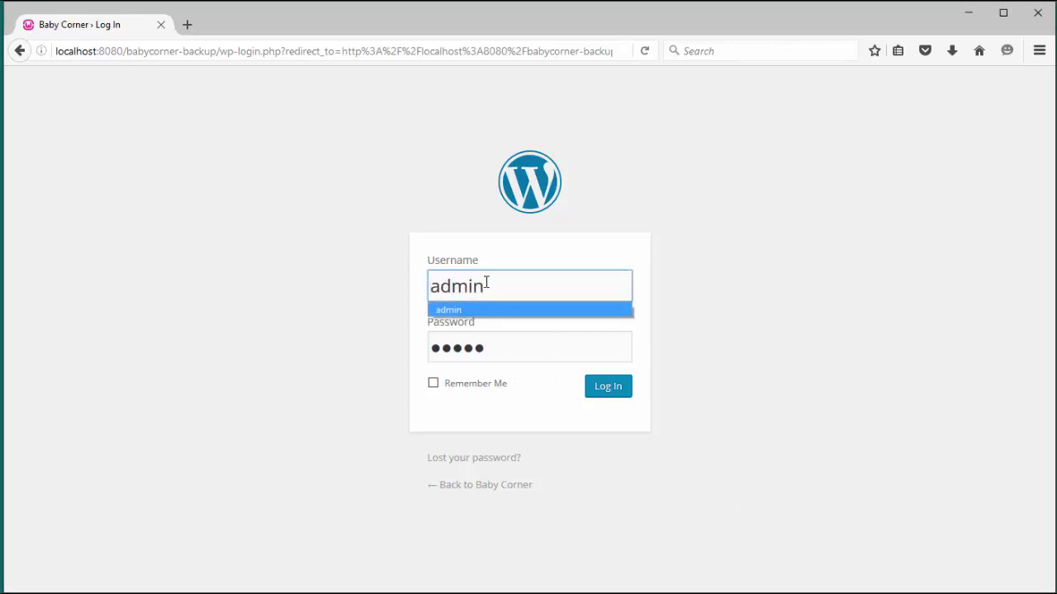
drag(520, 363, 422, 321)
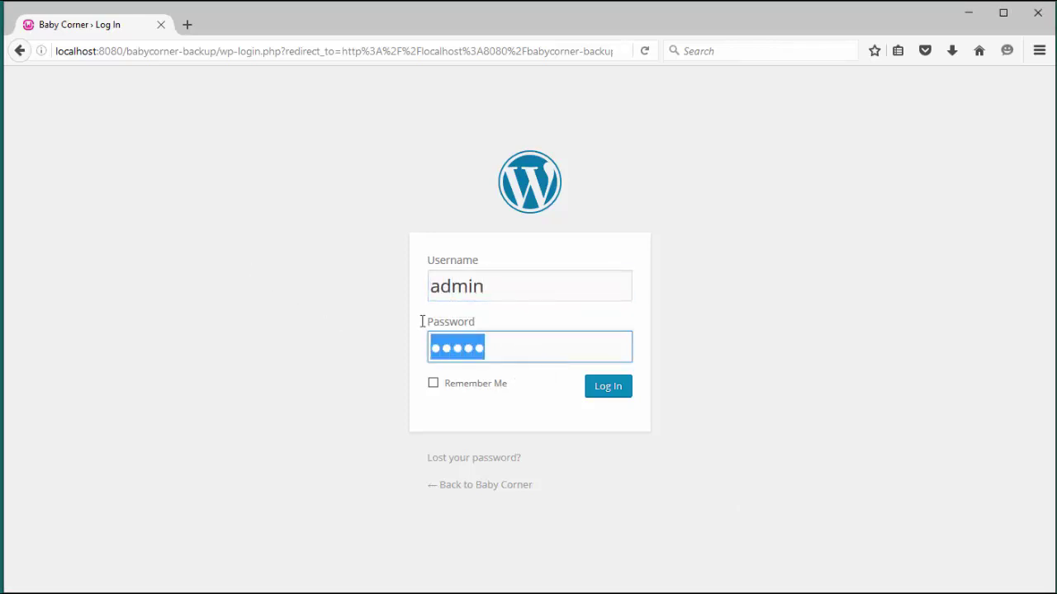
text(********)
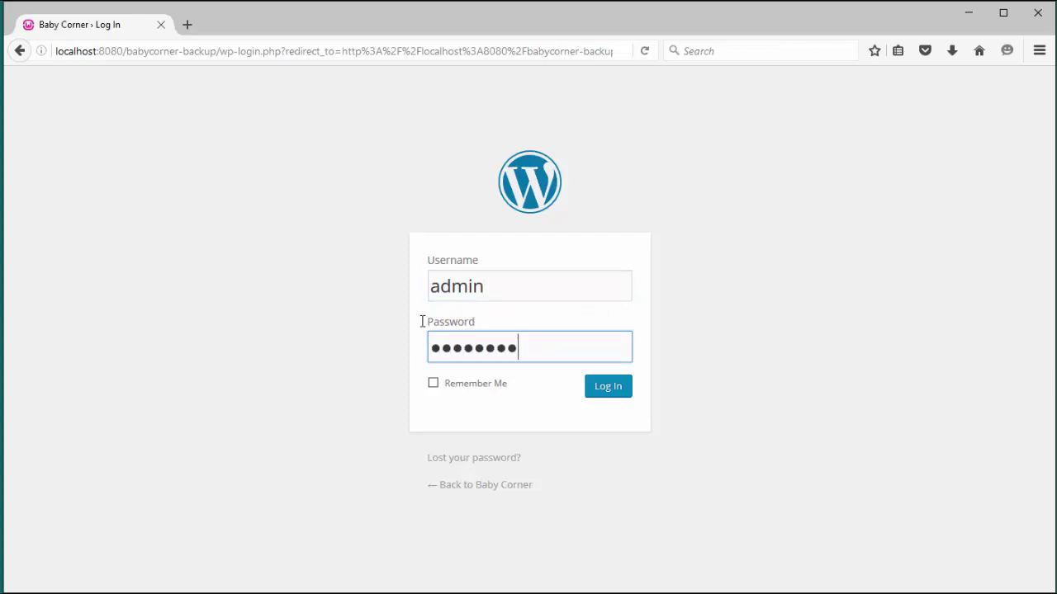
click(600, 385)
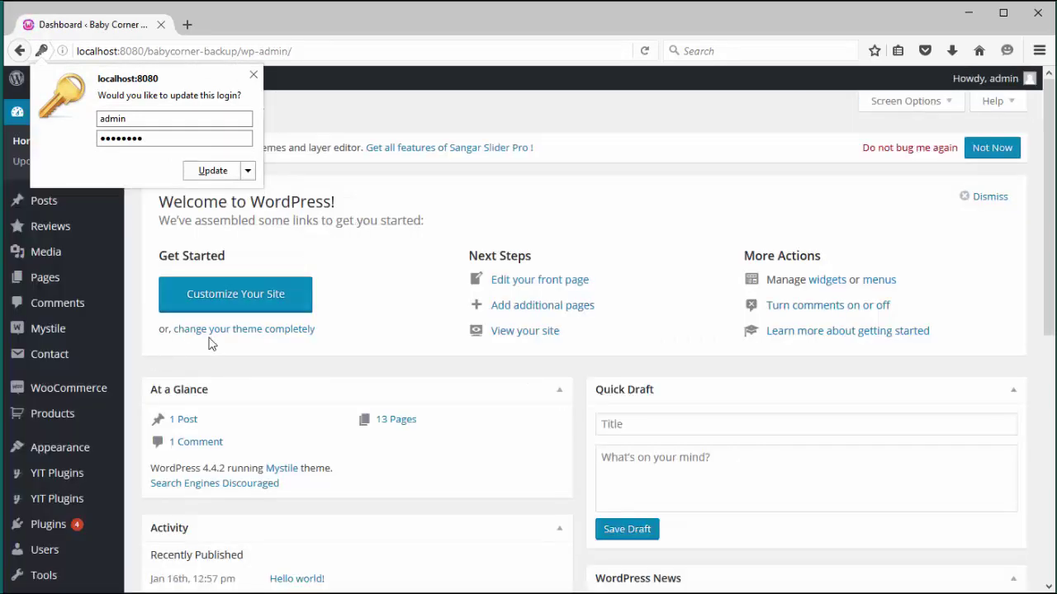
Step: Open the Permalink Settings page in the Baby Corner WordPress admin
scroll(87, 487, down, 5)
click(69, 519)
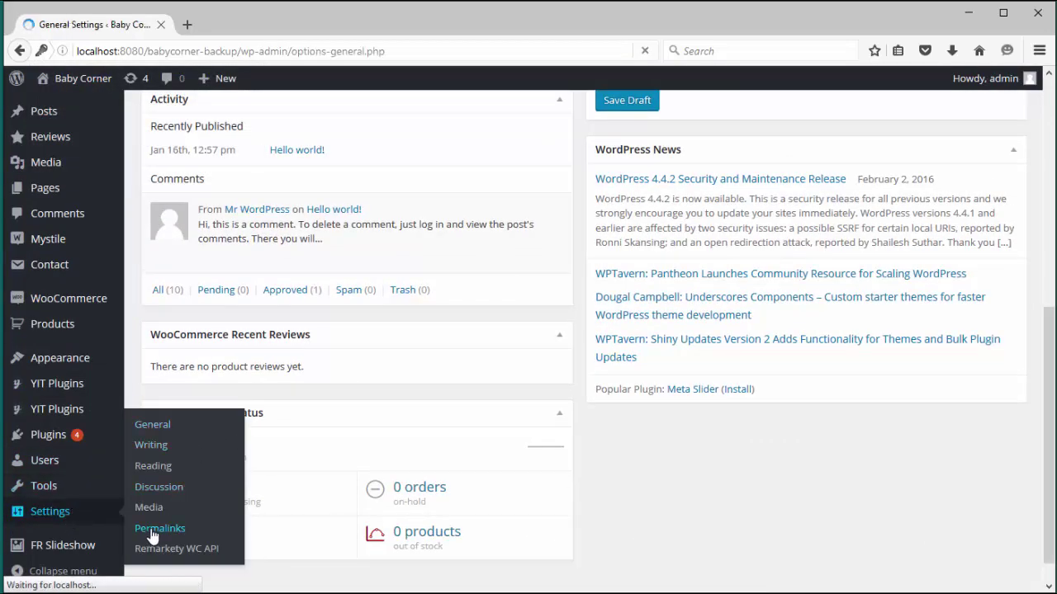
scroll(119, 479, down, 1)
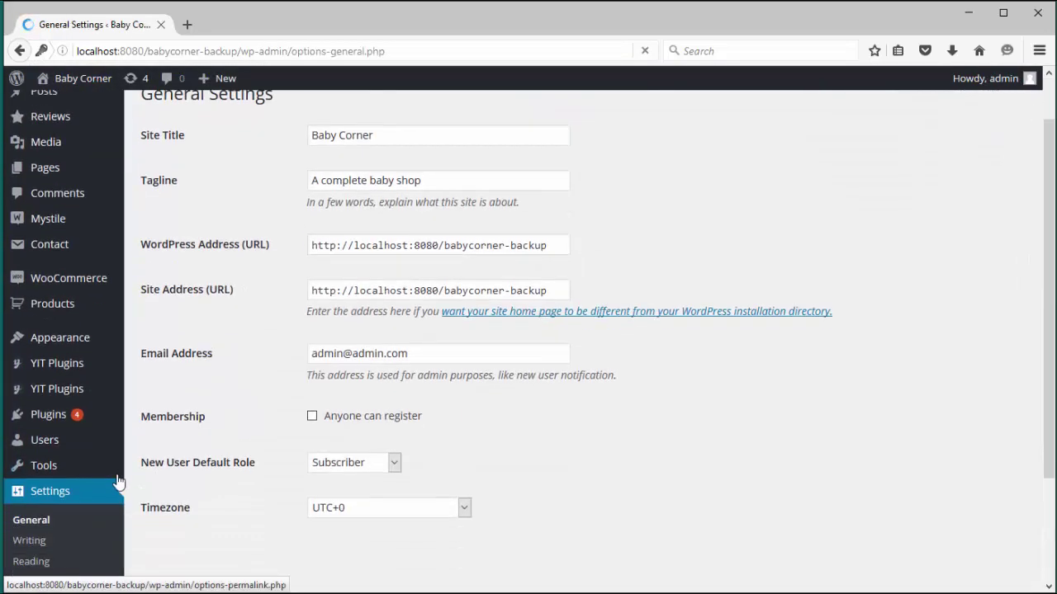
scroll(52, 529, down, 2)
click(58, 514)
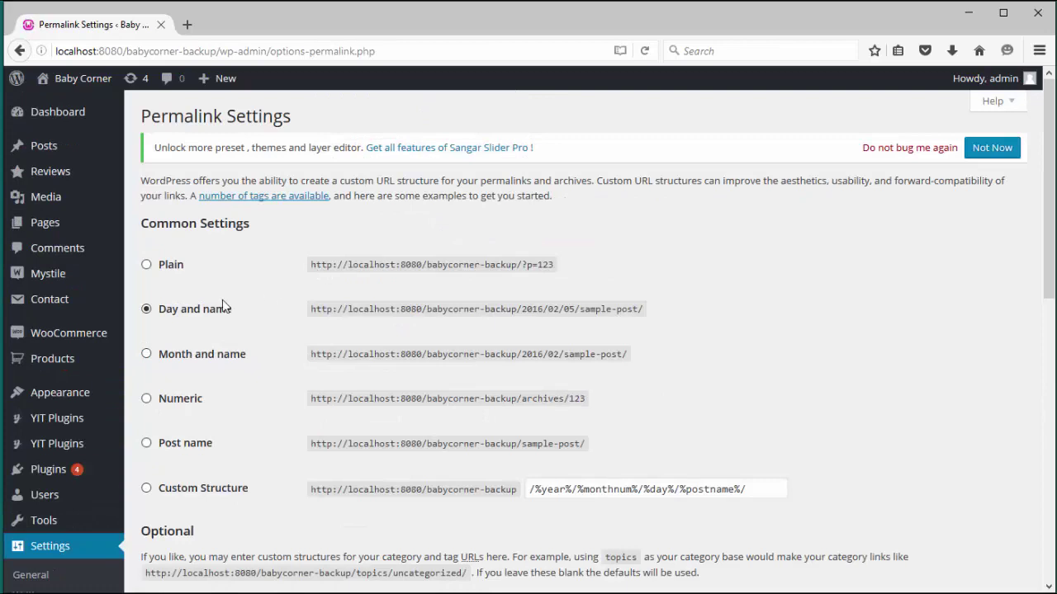
Step: Review the permalink options and save the settings with the Day and name structure
scroll(239, 307, down, 3)
scroll(245, 307, up, 3)
scroll(250, 350, down, 4)
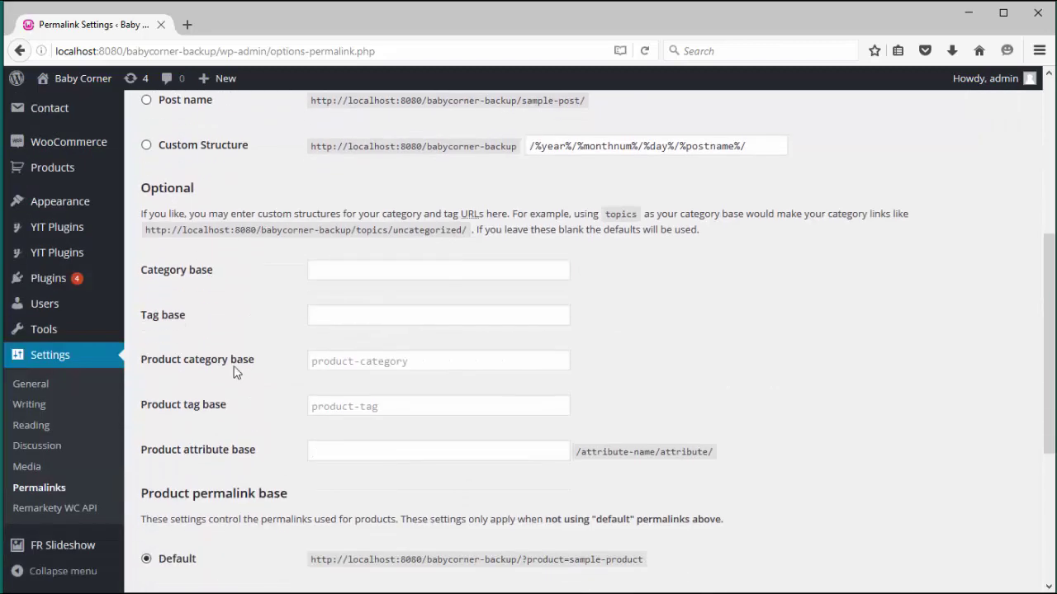
scroll(236, 370, down, 3)
click(182, 514)
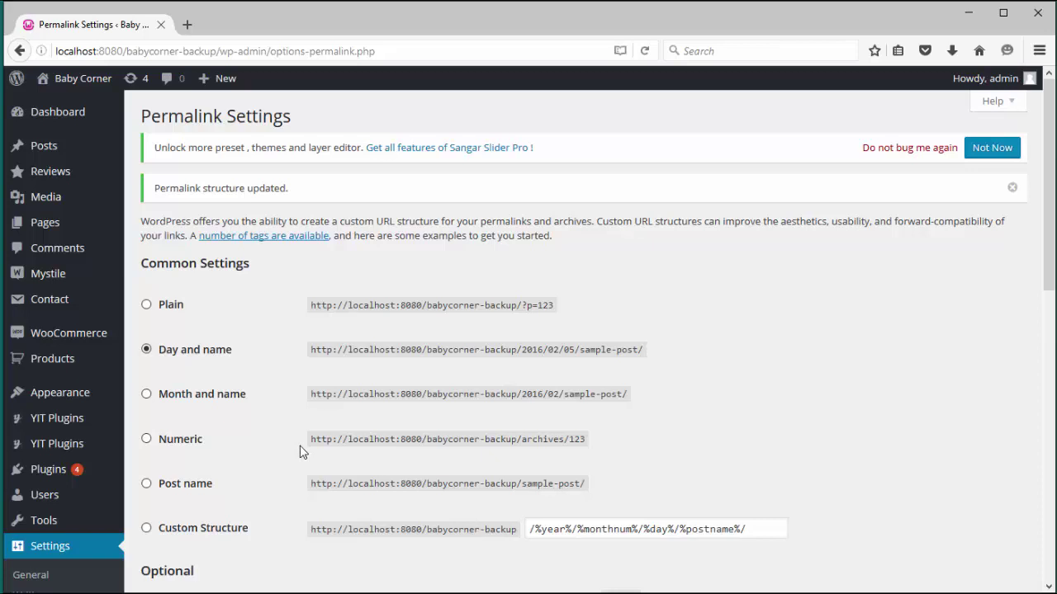
Step: Load the Baby Corner storefront at localhost:8080/babycorner-backup/
click(219, 52)
drag(219, 51, 527, 54)
key(BackSpace)
key(Return)
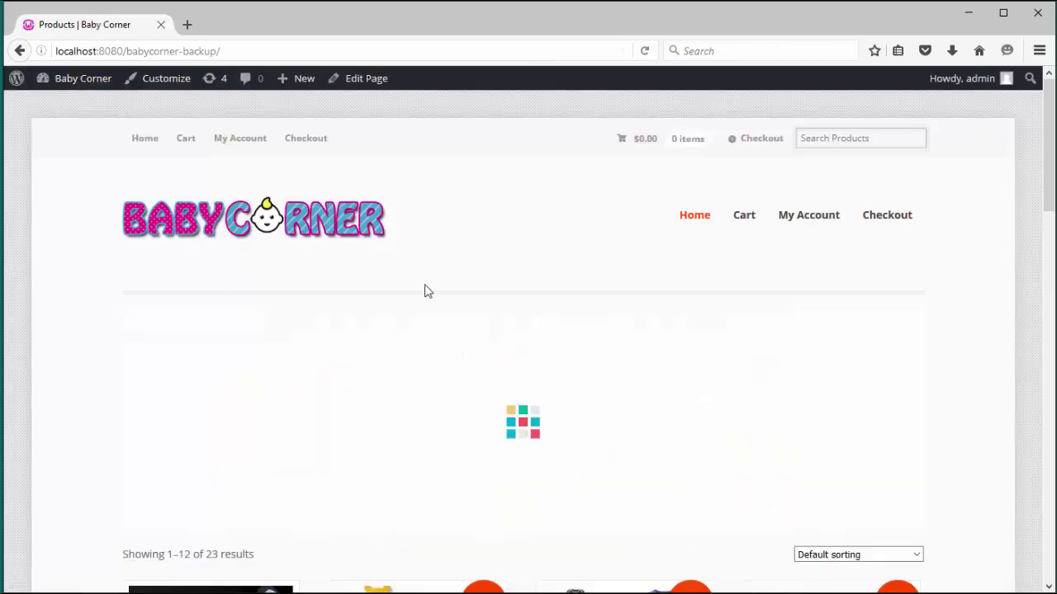
Step: View the Baby Anti-flatulence Bent Glass Milk Bottle product page and return to the store's home page
scroll(419, 400, down, 3)
click(233, 337)
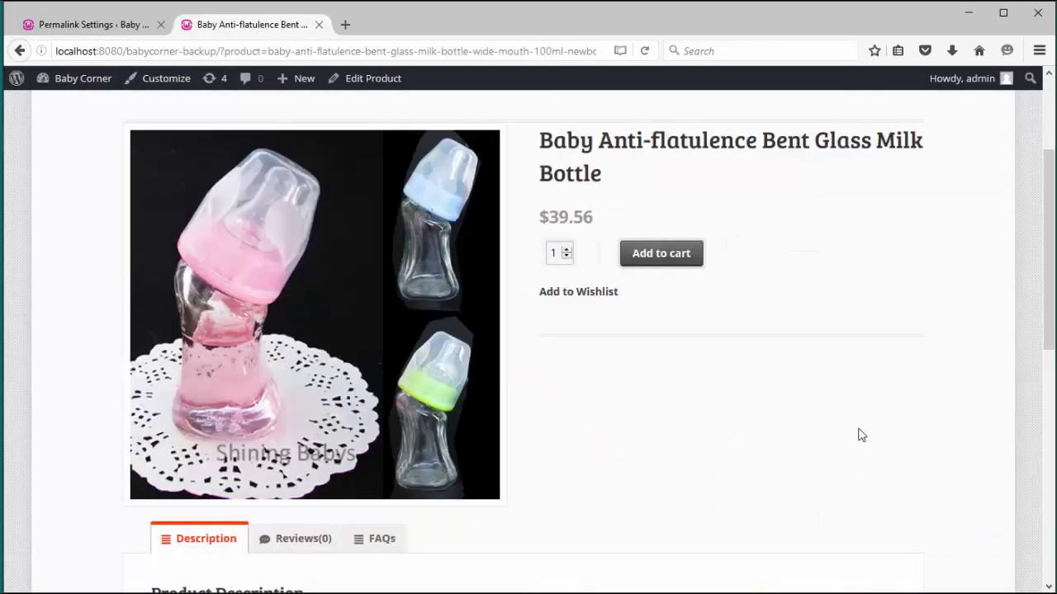
scroll(861, 435, down, 10)
scroll(861, 435, up, 10)
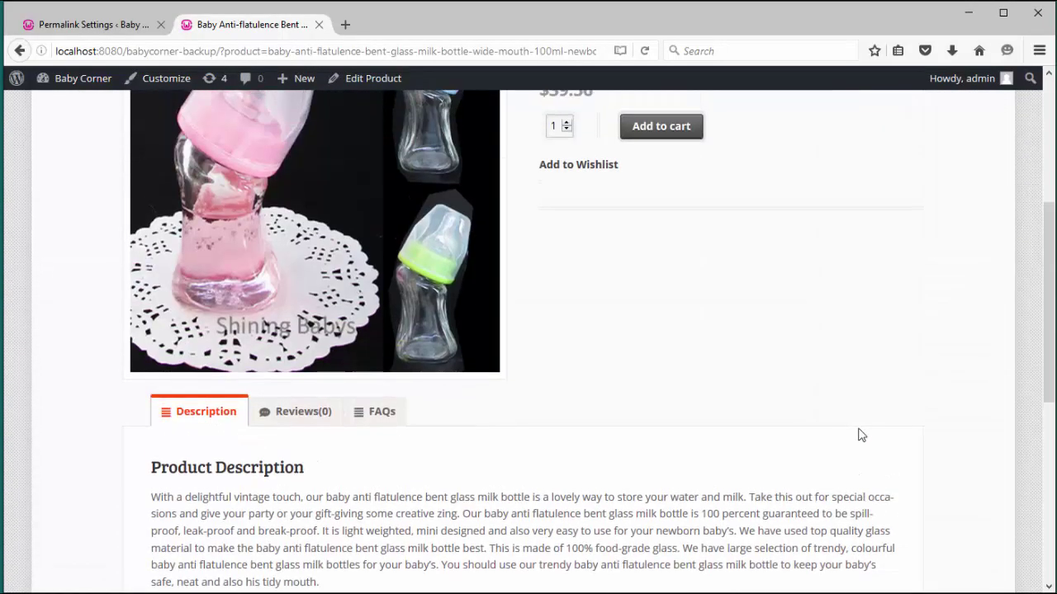
scroll(370, 455, down, 3)
scroll(594, 521, up, 4)
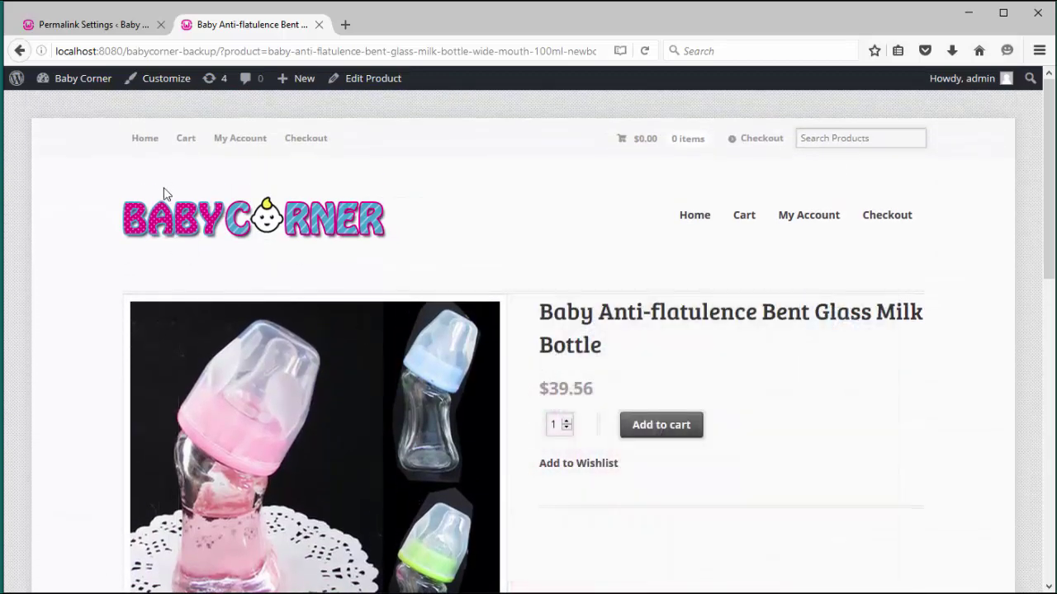
click(137, 151)
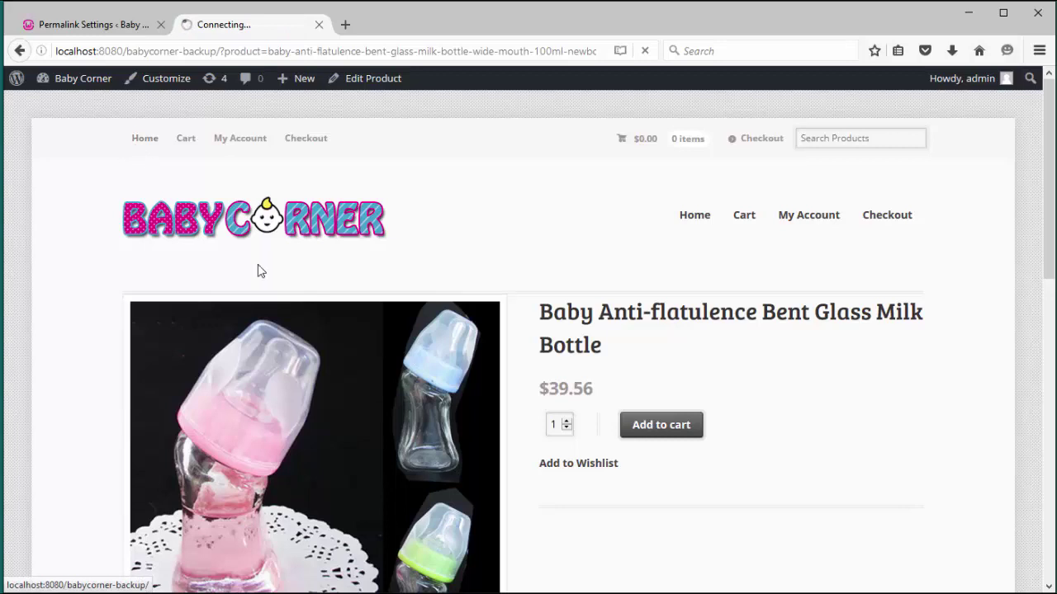